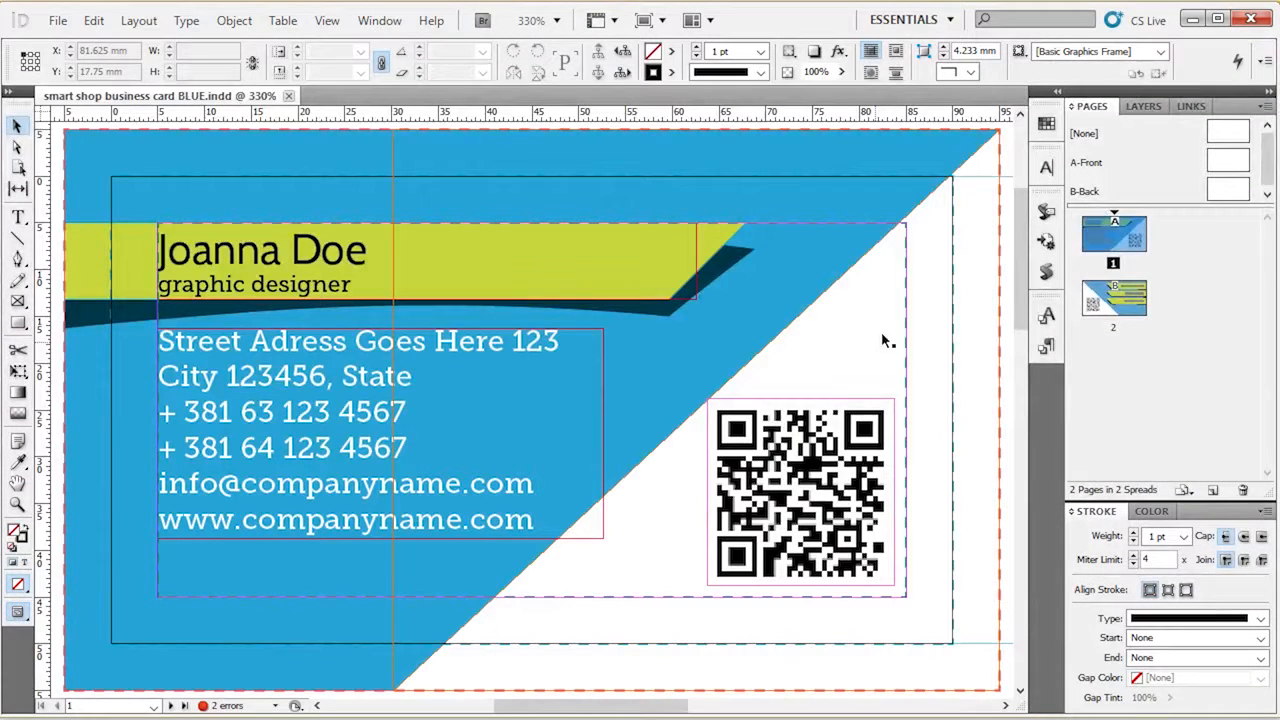
Step: Lock the info box layer and hide every layer except print info
{"action": "left_click", "coordinate": [1143, 107]}
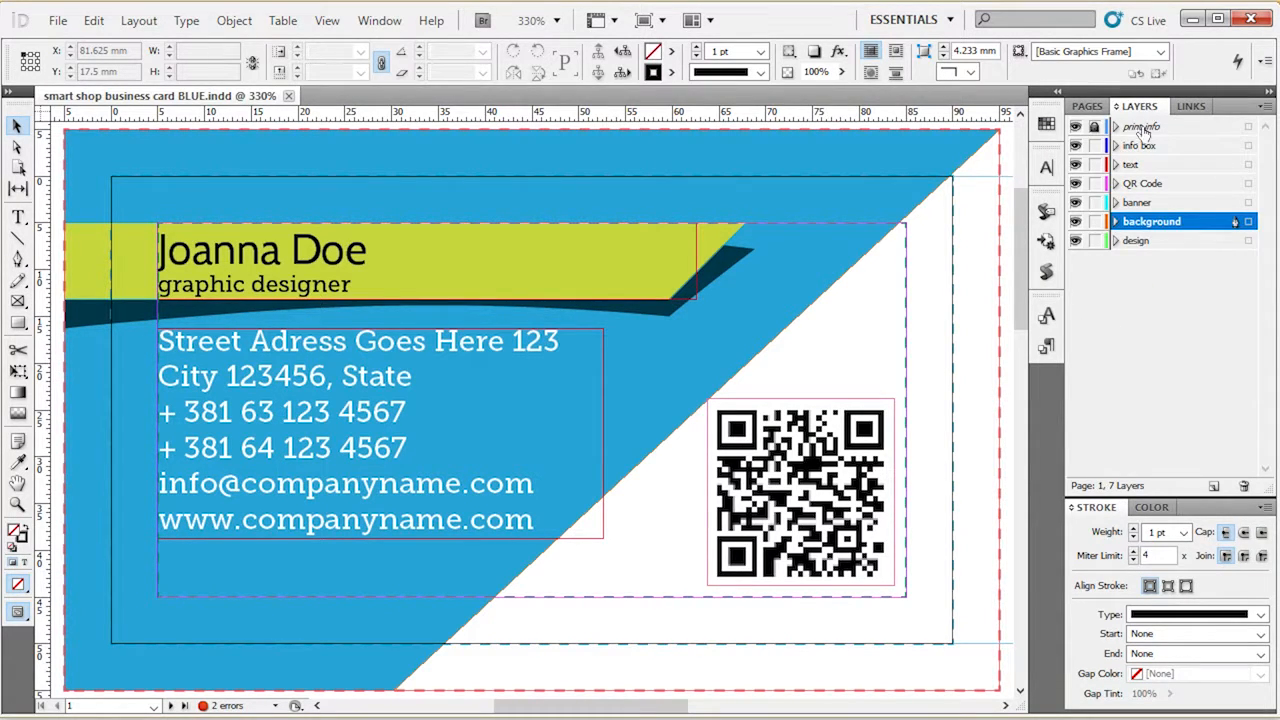
{"action": "left_click", "coordinate": [1145, 127]}
{"action": "left_click", "coordinate": [1141, 147]}
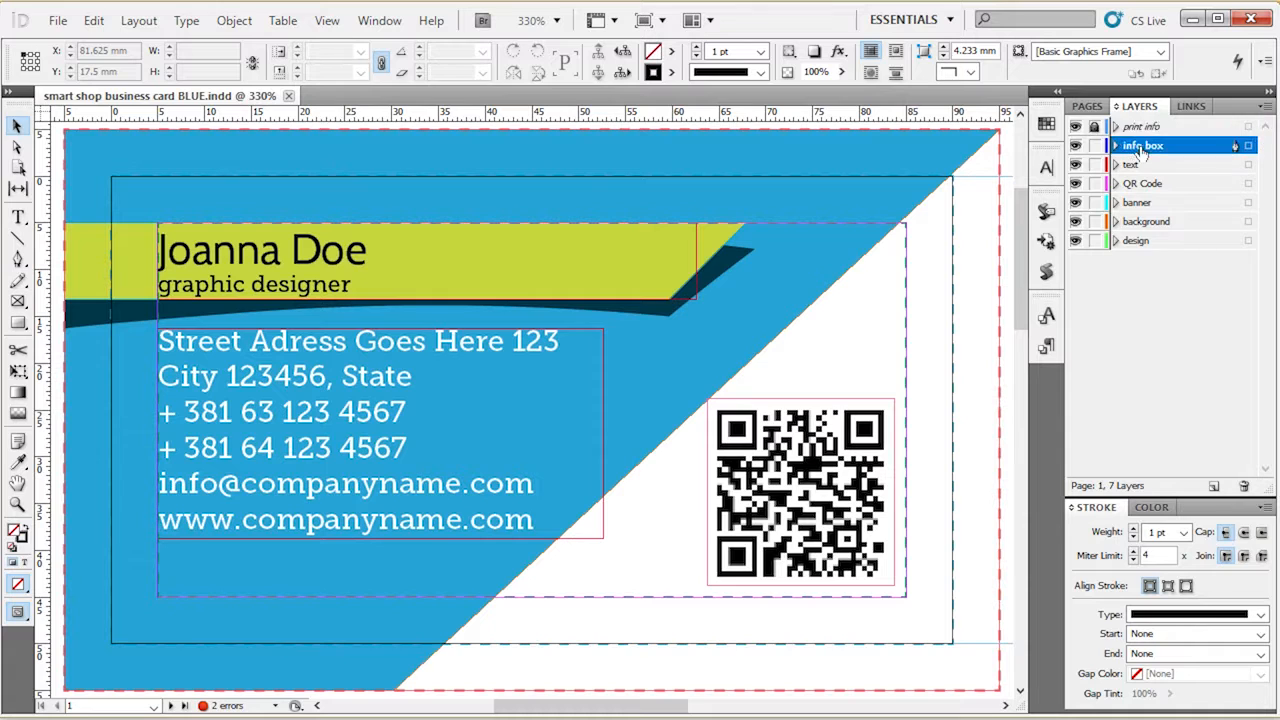
{"action": "left_click", "coordinate": [1094, 146]}
{"action": "left_click", "coordinate": [1076, 127], "text": "alt"}
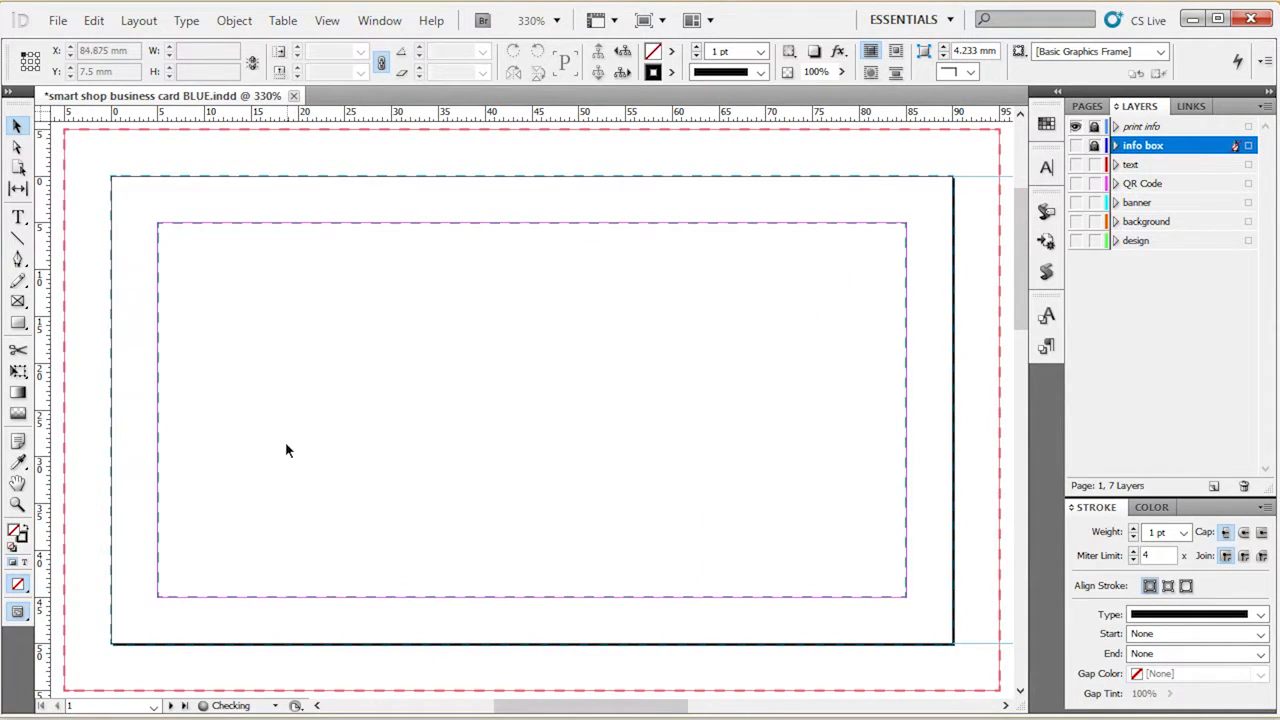
Step: Show the info box layer and examine the print specifications beside the card along with its bleed, cut and safety lines
{"action": "scroll", "coordinate": [283, 440], "scroll_direction": "down", "scroll_amount": 4}
{"action": "scroll", "coordinate": [446, 401], "scroll_direction": "up", "scroll_amount": 3}
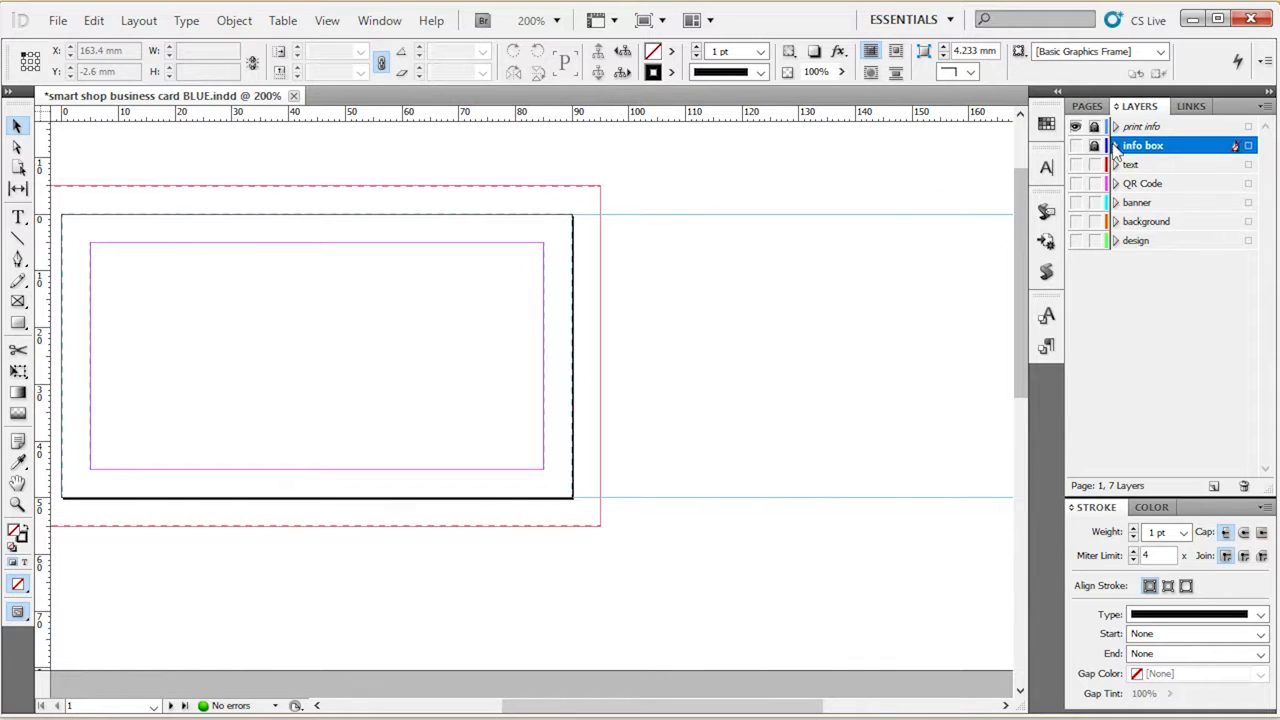
{"action": "left_click", "coordinate": [1075, 146]}
{"action": "key", "text": "alt"}
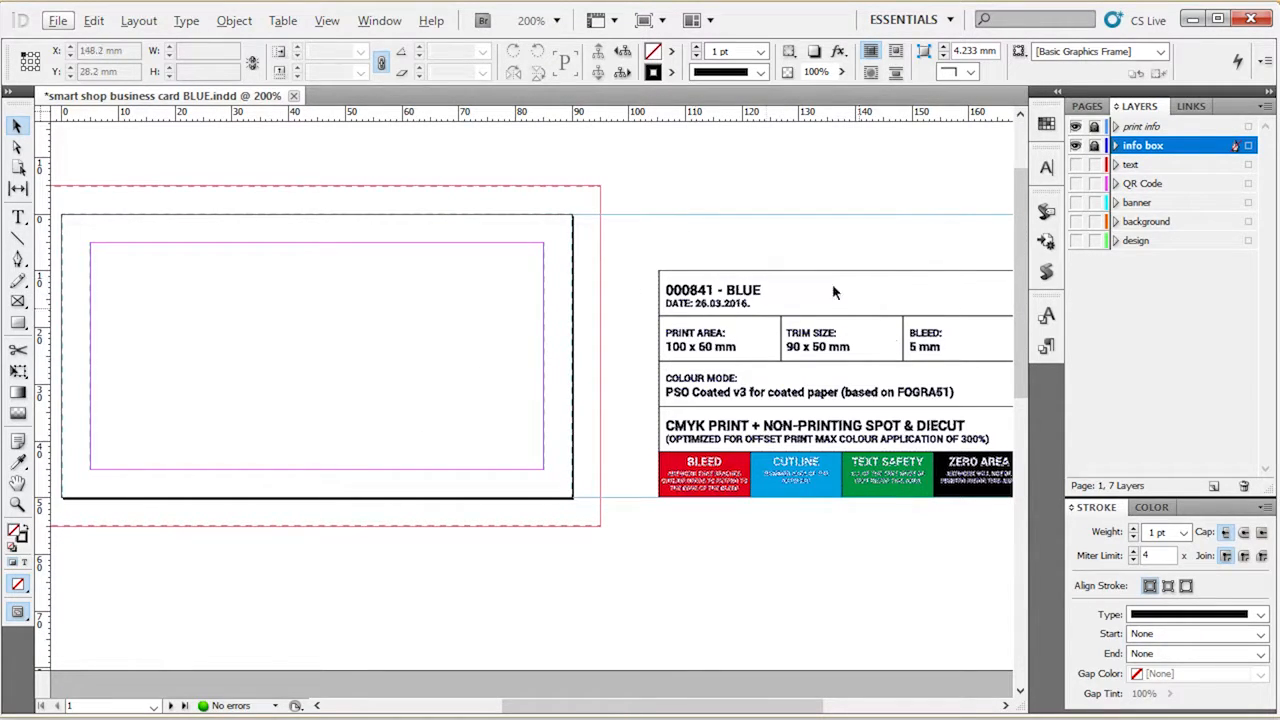
{"action": "scroll", "coordinate": [742, 341], "scroll_direction": "up", "scroll_amount": 2}
{"action": "scroll", "coordinate": [742, 347], "scroll_direction": "up", "scroll_amount": 1}
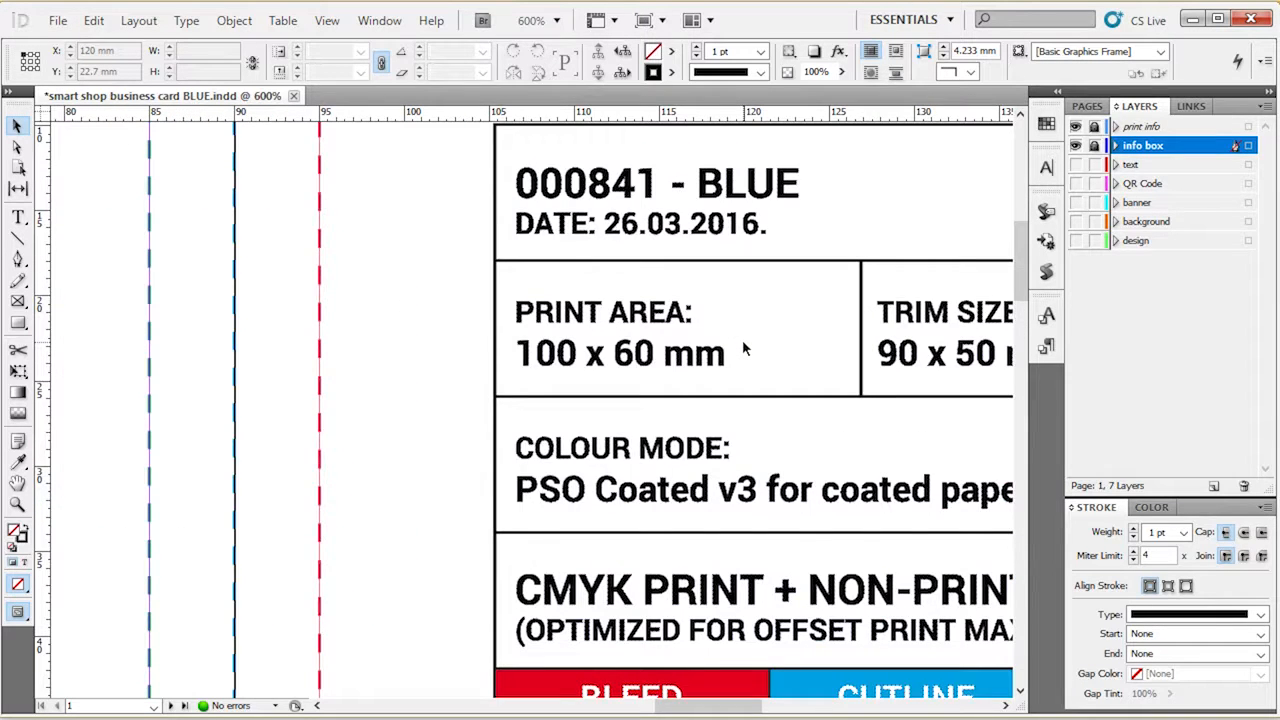
{"action": "scroll", "coordinate": [742, 340], "scroll_direction": "down", "scroll_amount": 2}
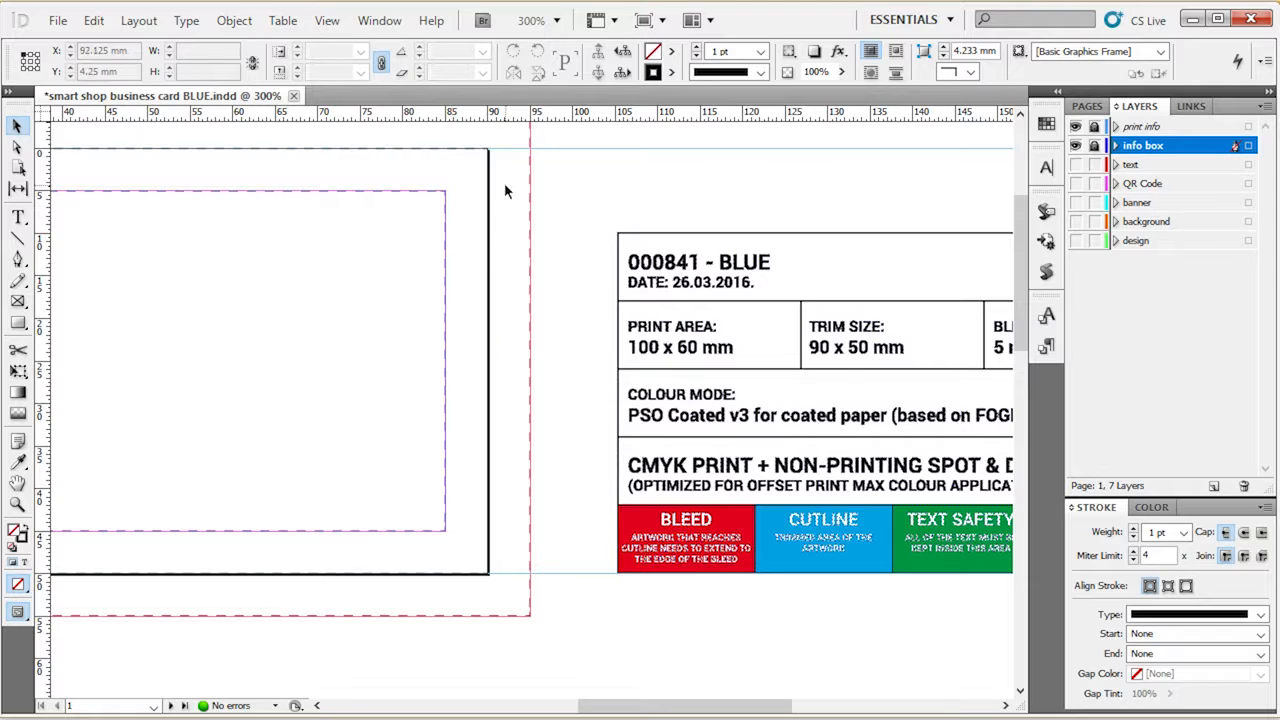
{"action": "scroll", "coordinate": [775, 616], "scroll_direction": "down", "scroll_amount": 3}
{"action": "scroll", "coordinate": [489, 404], "scroll_direction": "up", "scroll_amount": 2}
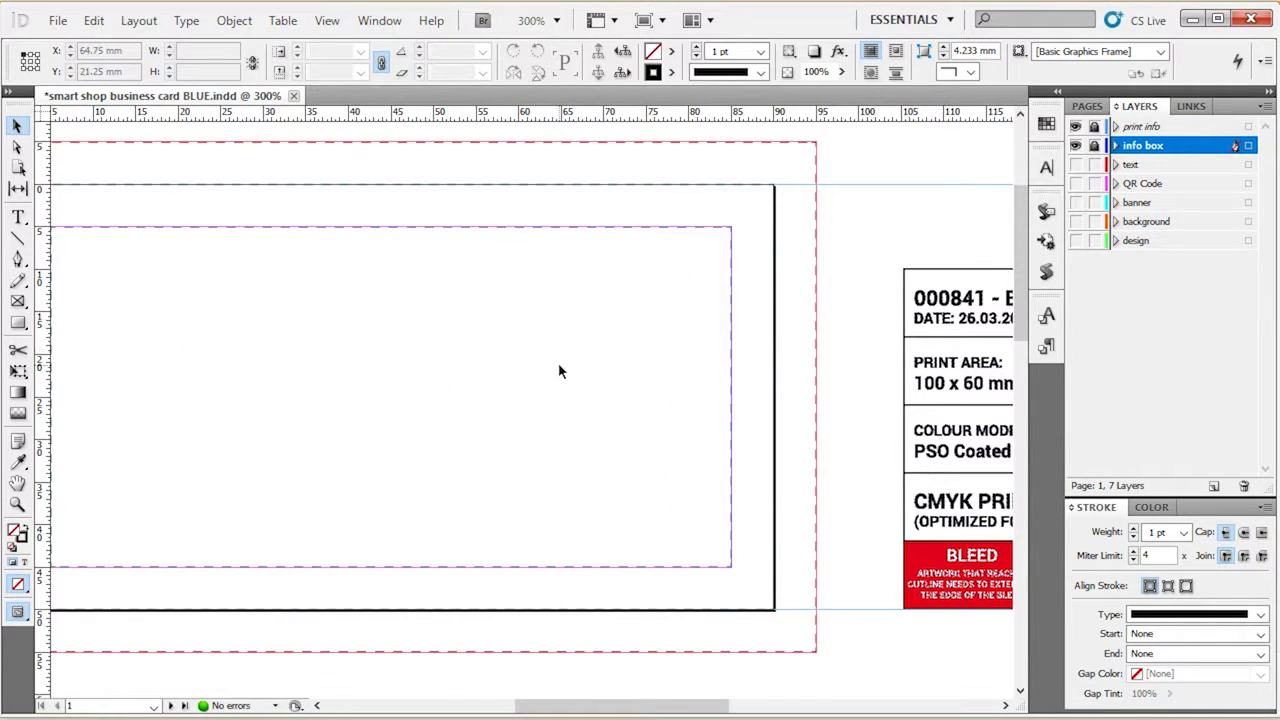
{"action": "scroll", "coordinate": [561, 349], "scroll_direction": "left", "scroll_amount": 2}
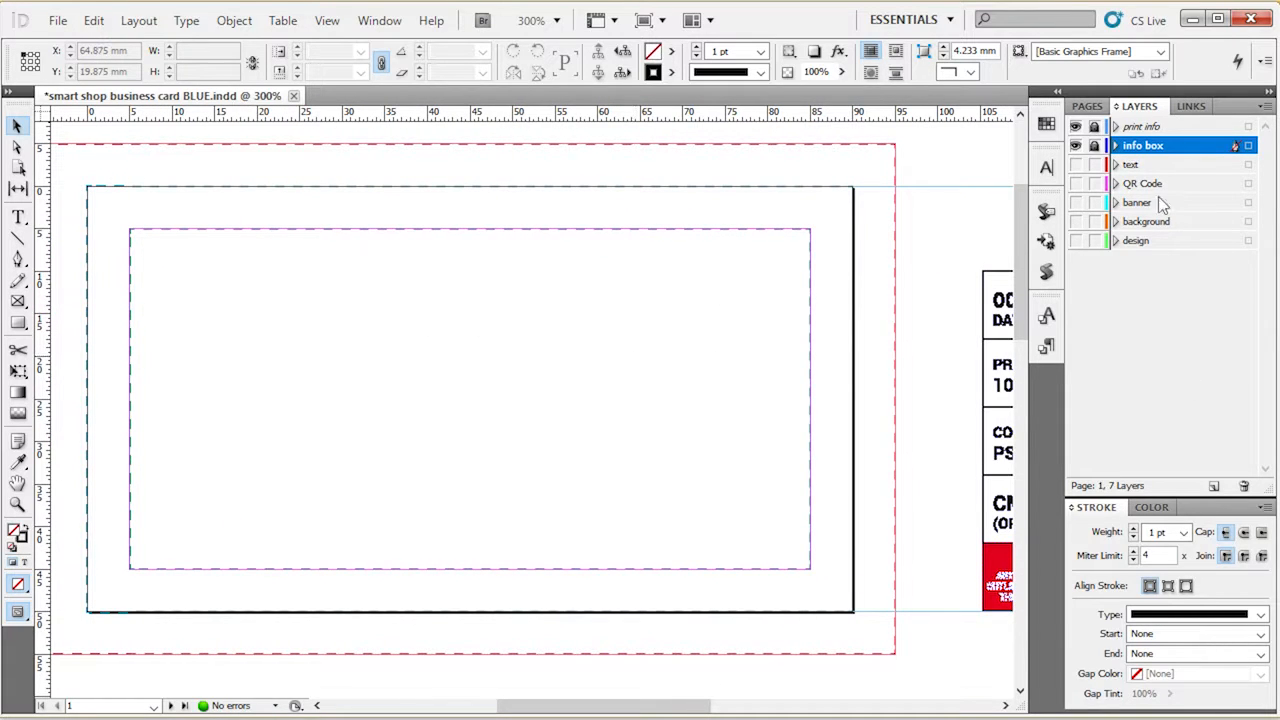
Step: Show all the card's design layers, keeping only the print info and info box layers hidden
{"action": "left_click", "coordinate": [1076, 127]}
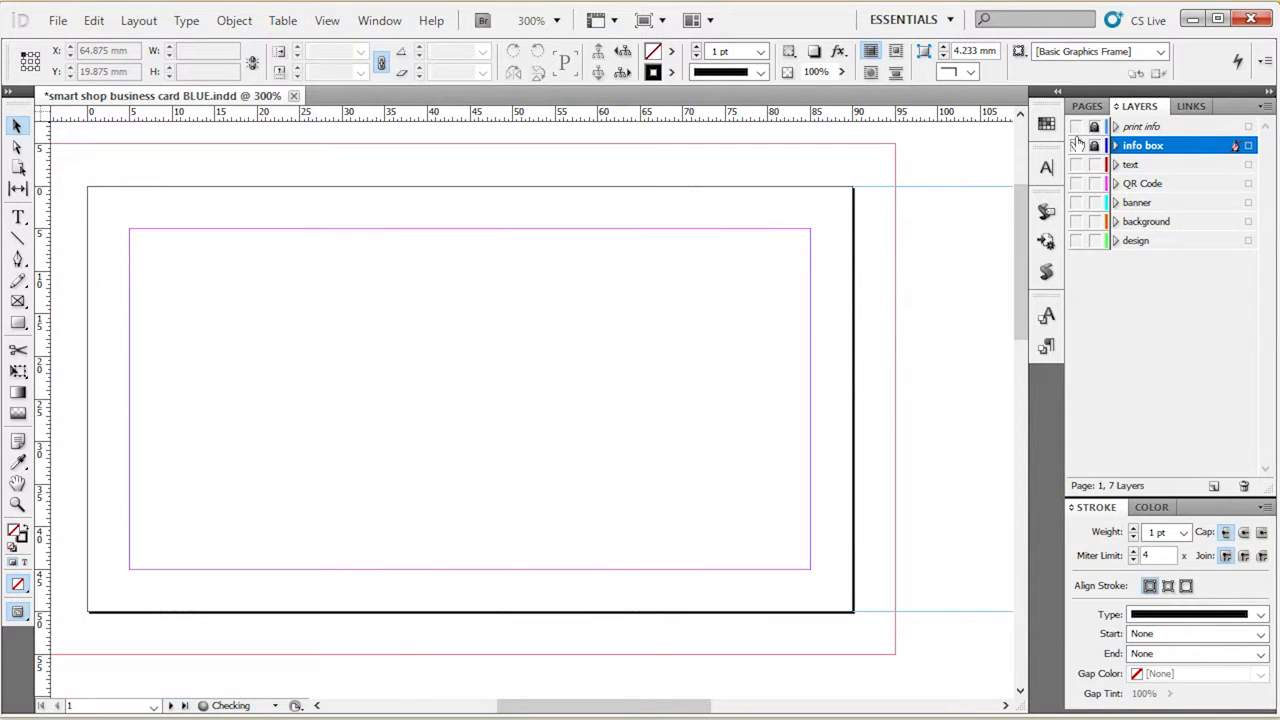
{"action": "left_click", "coordinate": [1075, 146], "text": "alt"}
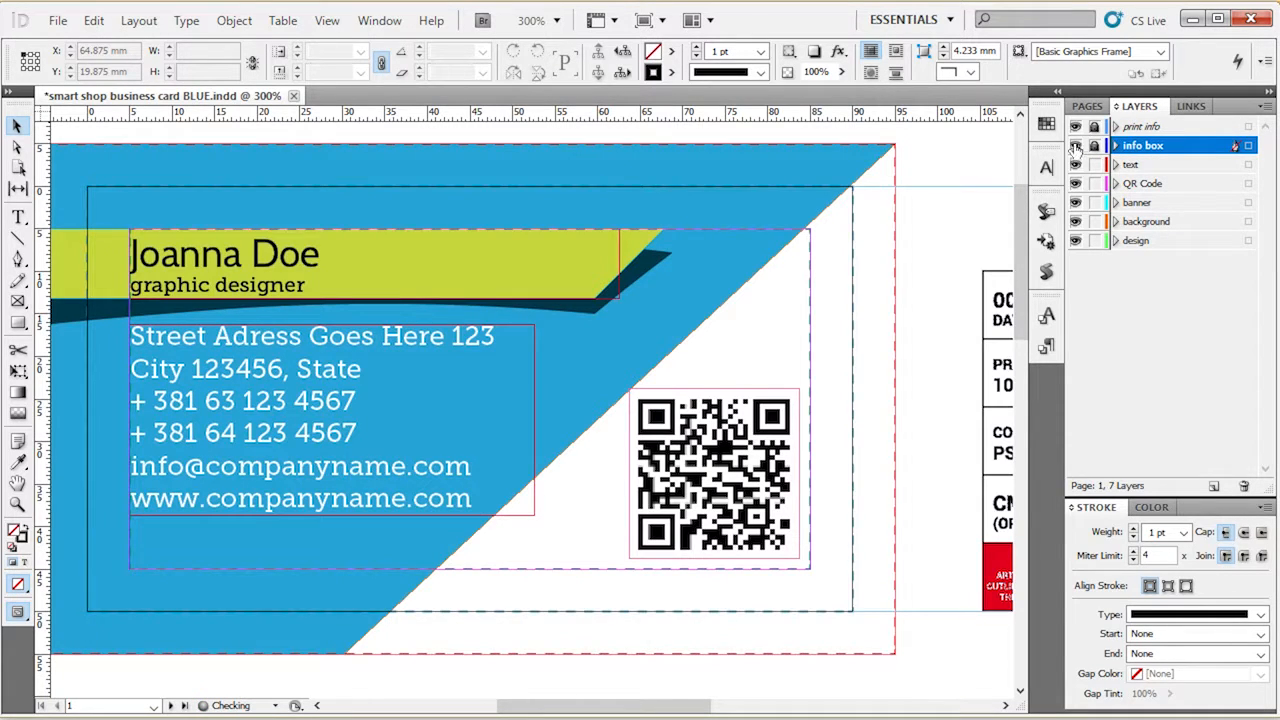
{"action": "left_click", "coordinate": [1076, 127]}
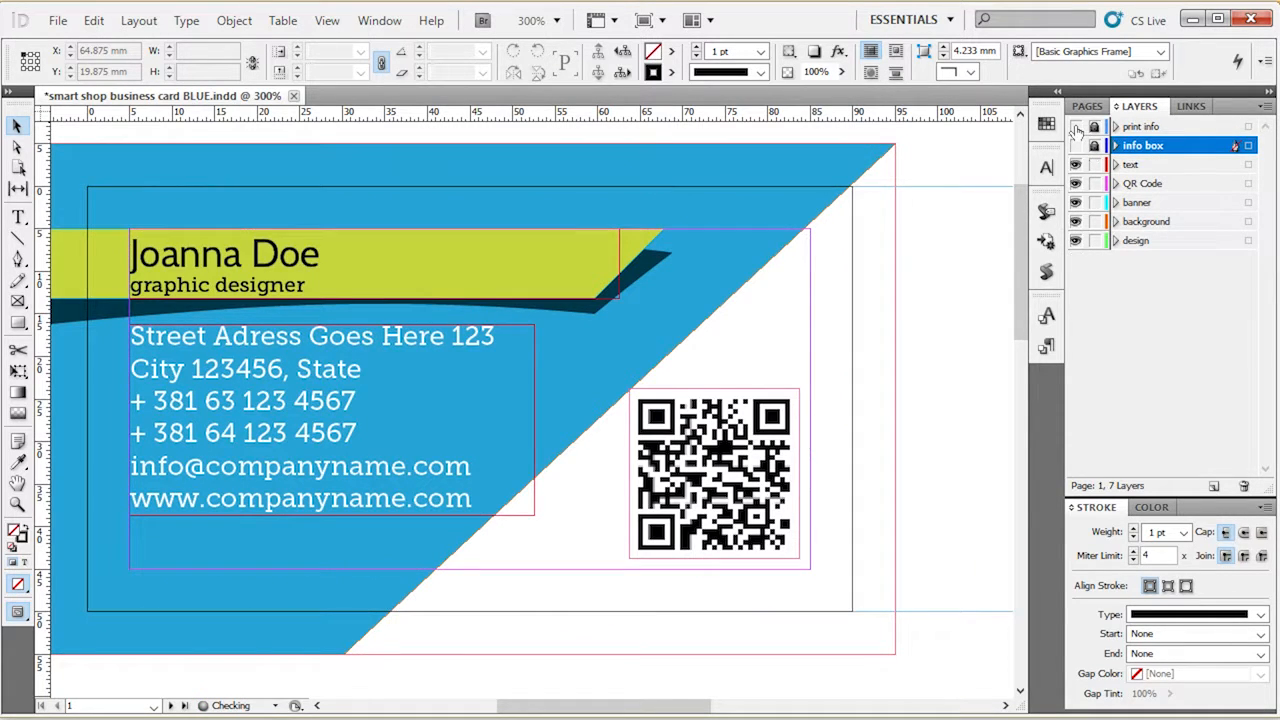
{"action": "left_click", "coordinate": [1208, 127]}
{"action": "left_click", "coordinate": [1200, 146]}
Step: Update the modified QR CODE.tif link for both placed QR codes
{"action": "left_click", "coordinate": [736, 487]}
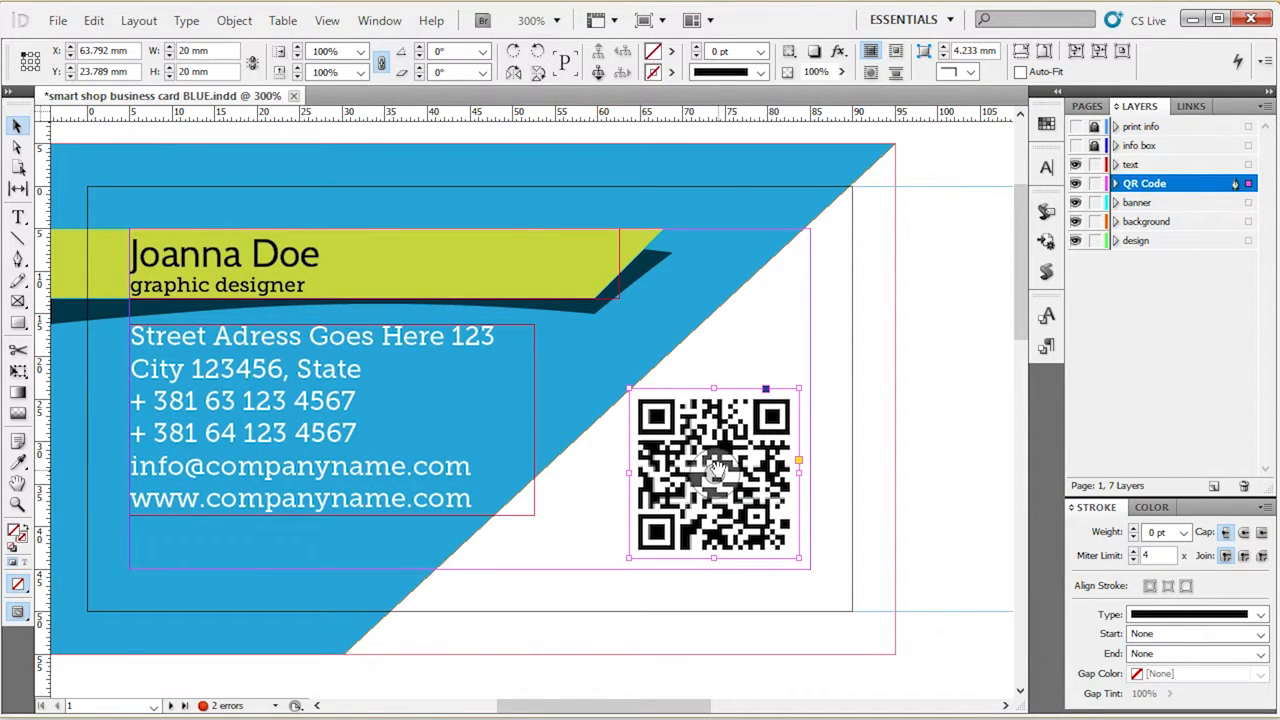
{"action": "left_click", "coordinate": [957, 420]}
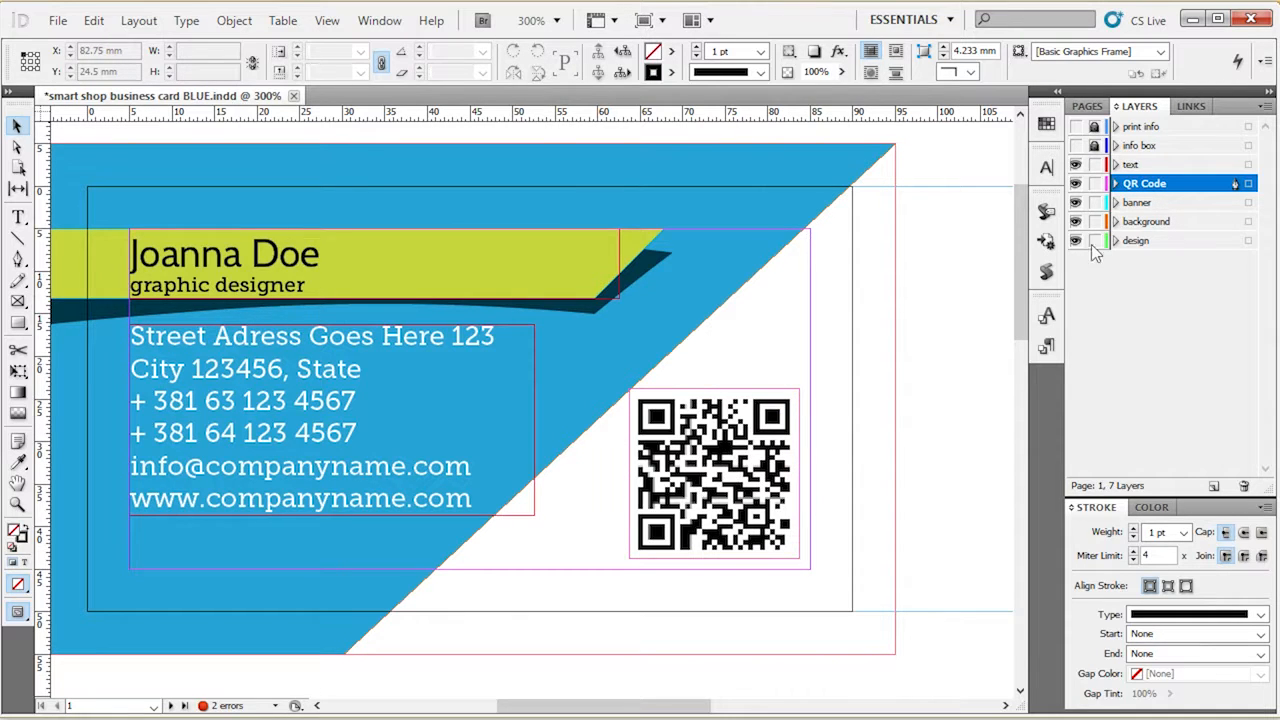
{"action": "left_click", "coordinate": [1191, 106]}
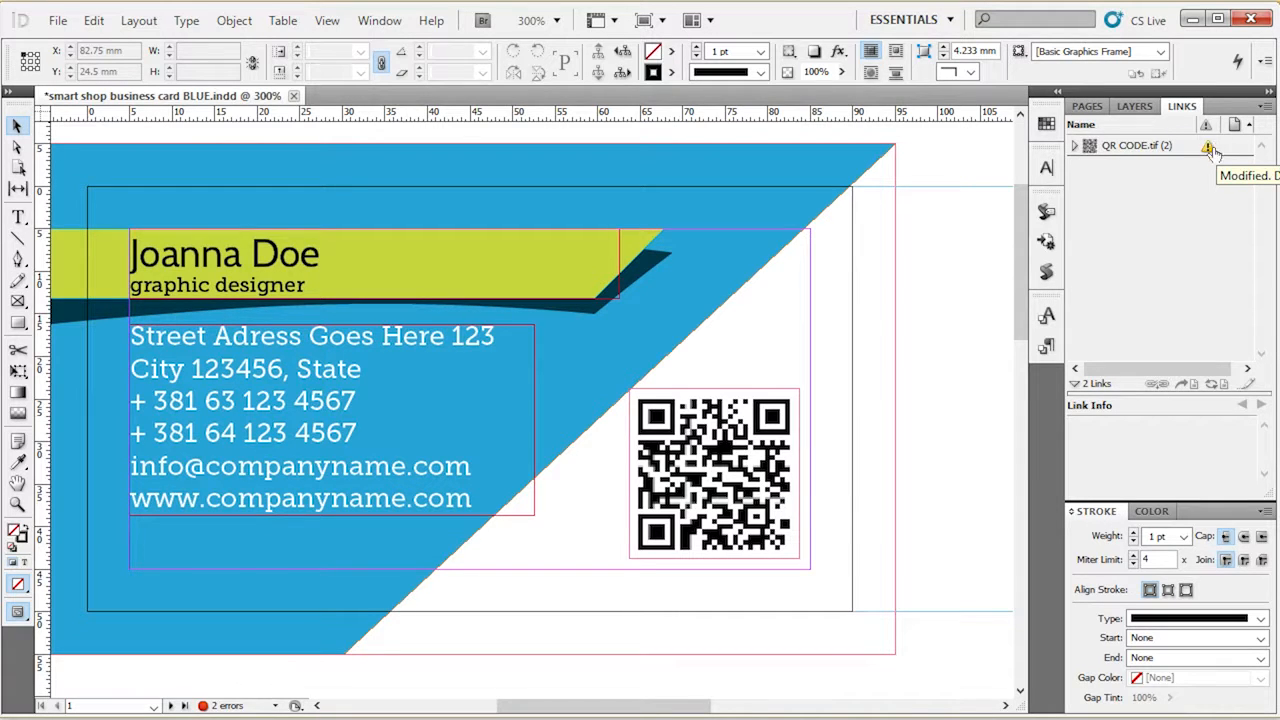
{"action": "left_click", "coordinate": [682, 498]}
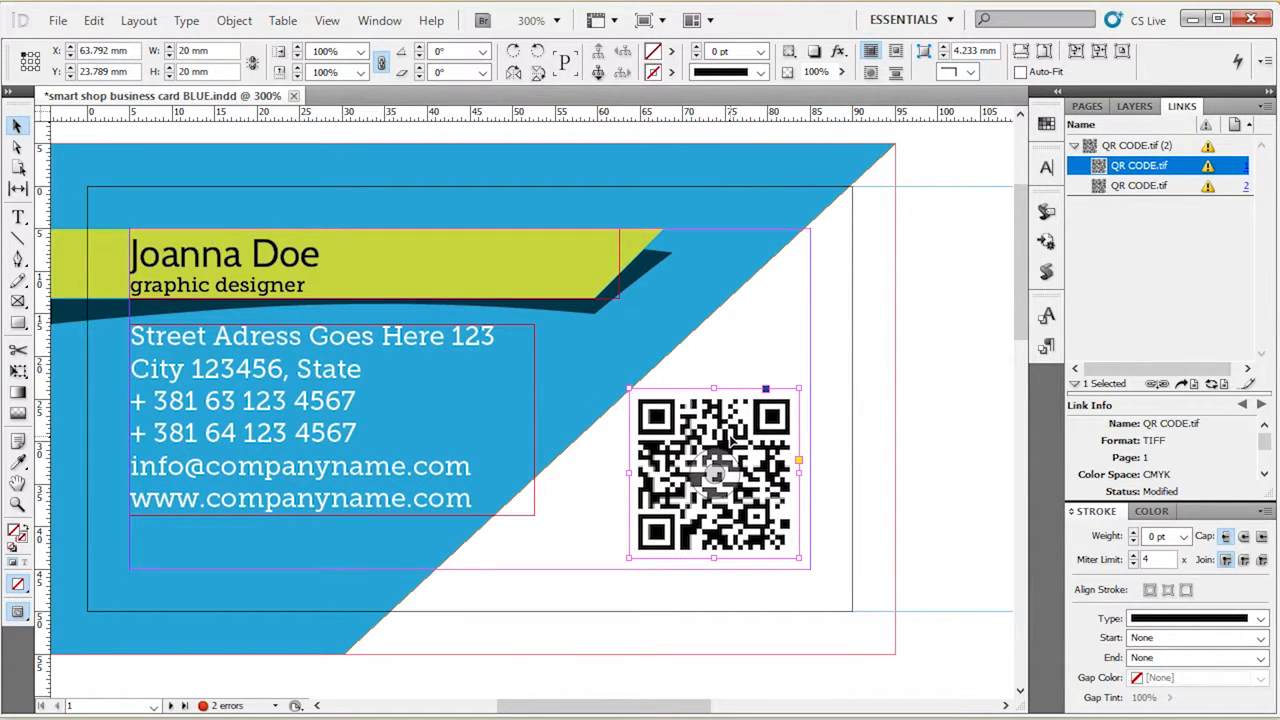
{"action": "left_click", "coordinate": [955, 385]}
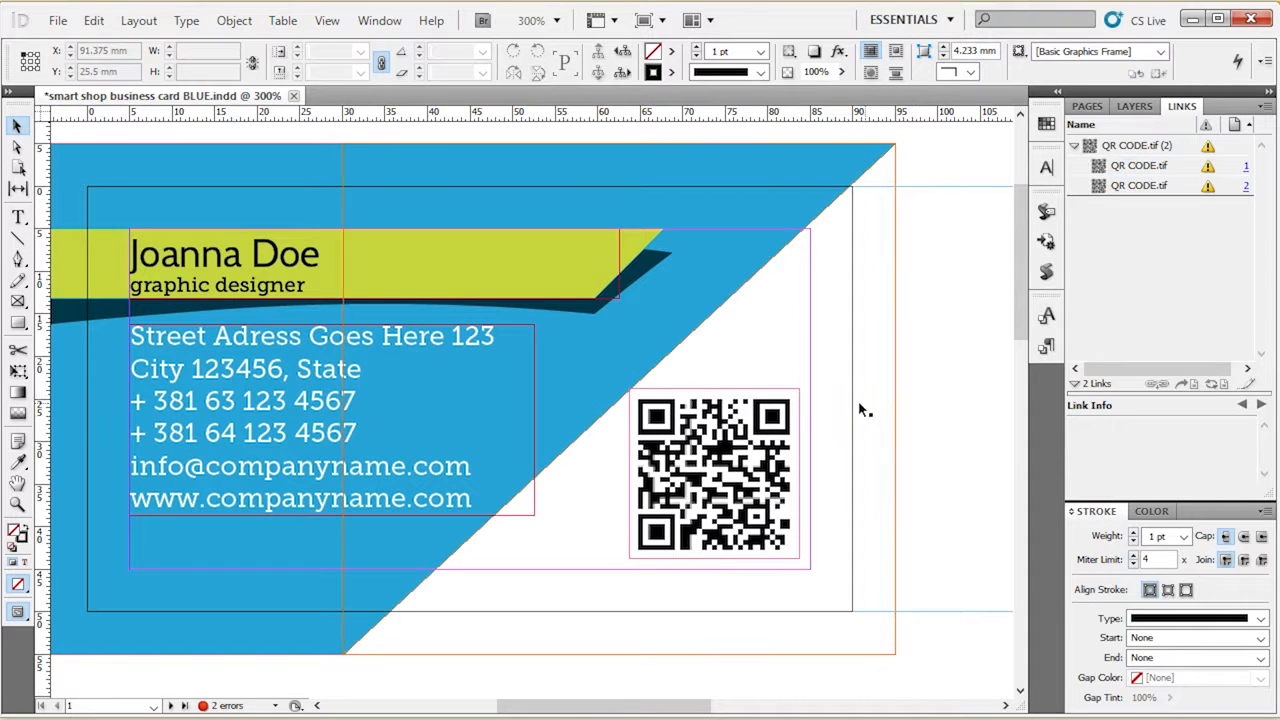
{"action": "left_click", "coordinate": [1208, 147]}
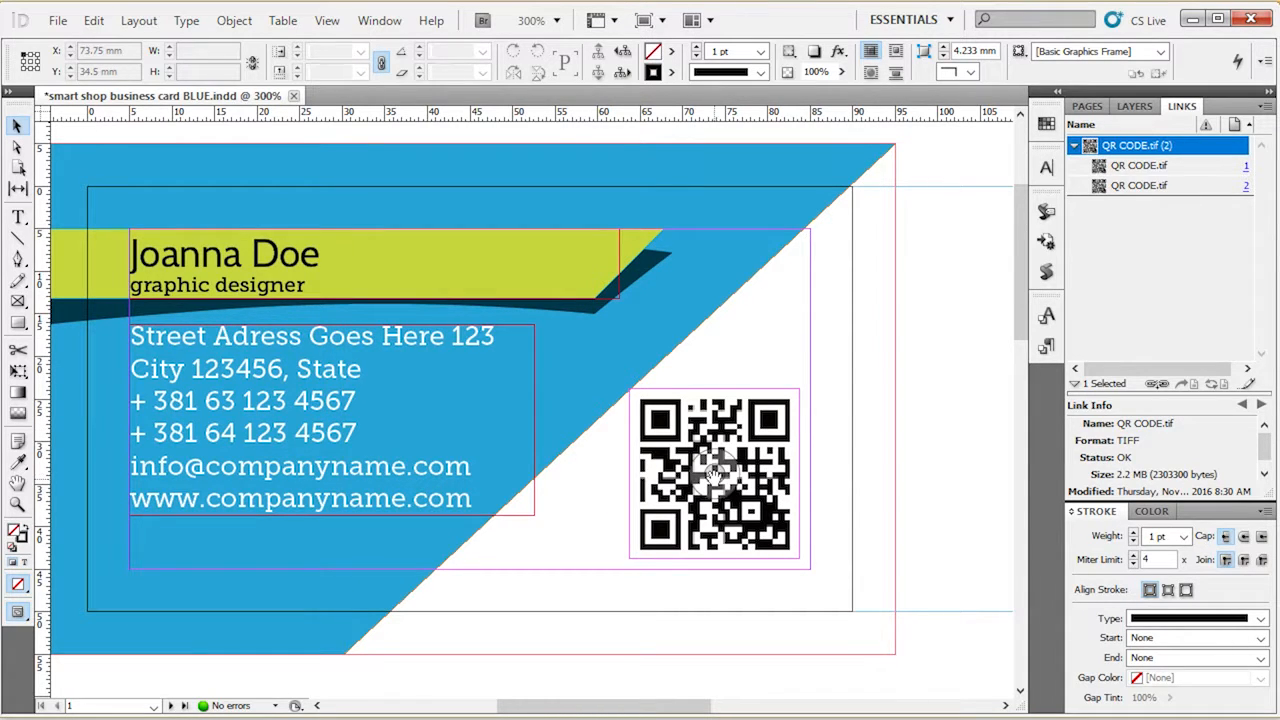
{"action": "scroll", "coordinate": [962, 363], "scroll_direction": "down", "scroll_amount": 1}
{"action": "scroll", "coordinate": [918, 286], "scroll_direction": "up", "scroll_amount": 1}
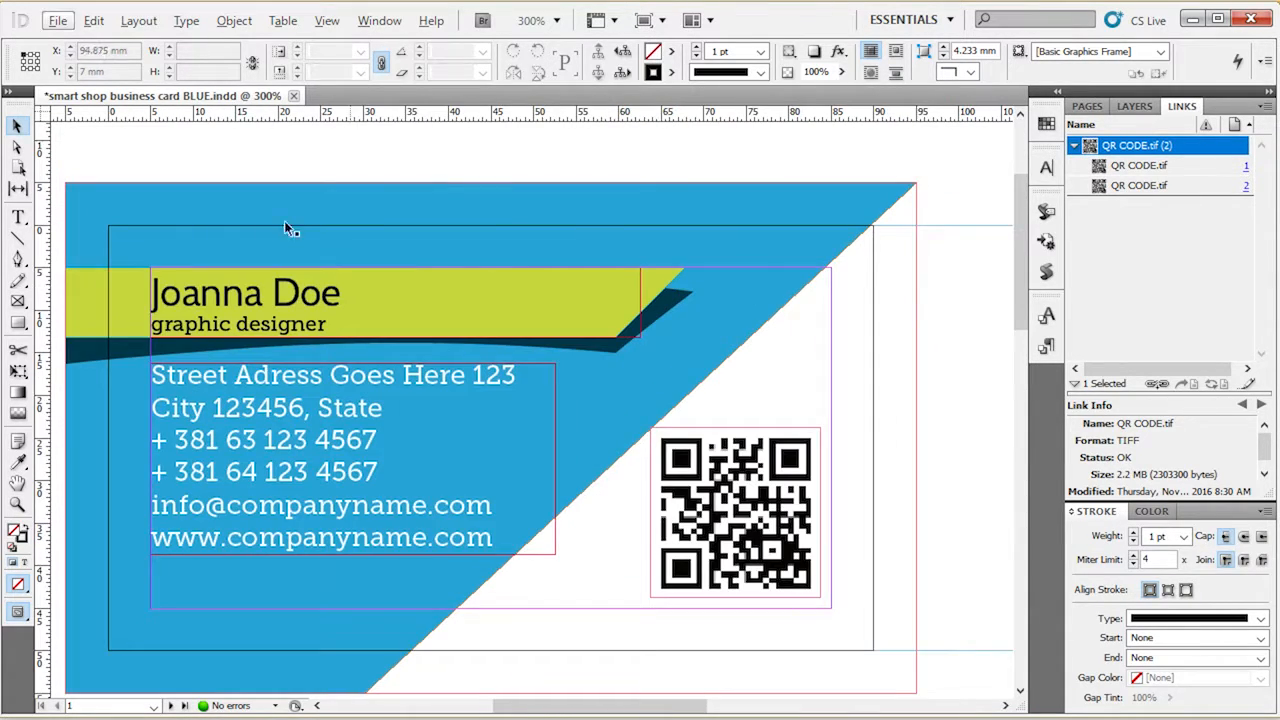
{"action": "left_click", "coordinate": [502, 147]}
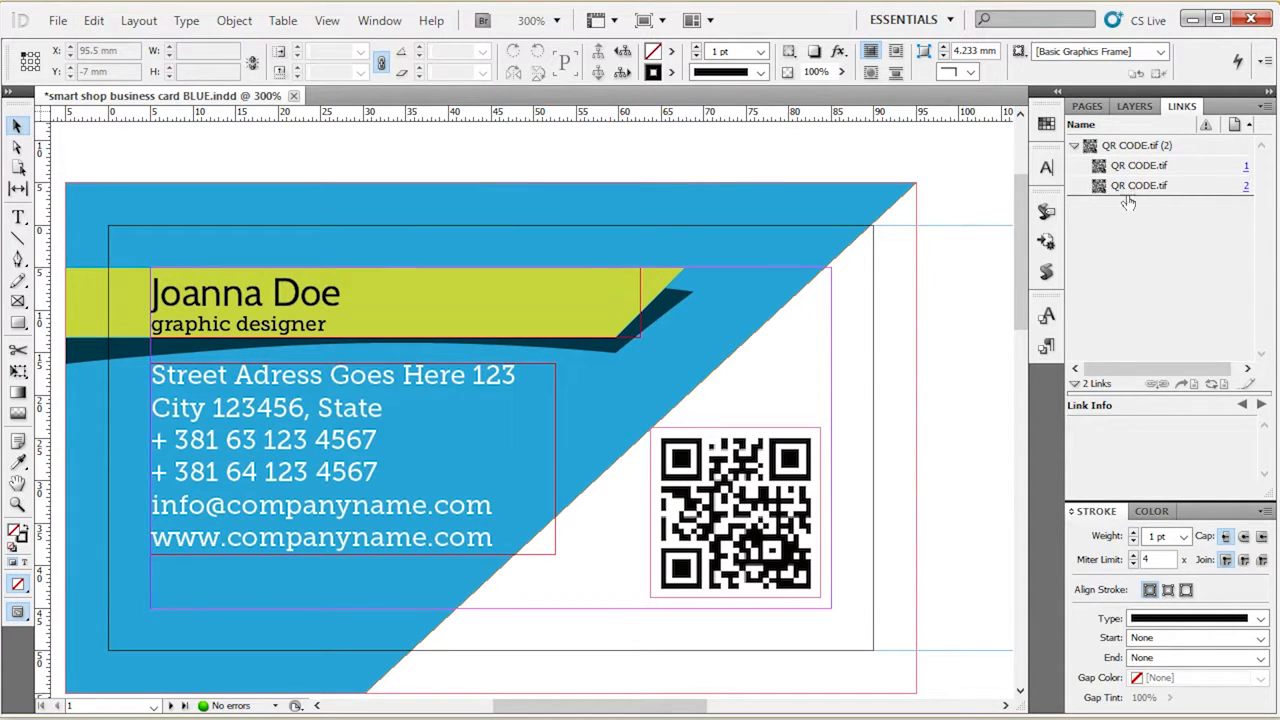
Step: Display the document's colour swatches and review its layers, linked files and page thumbnails
{"action": "left_click", "coordinate": [1046, 124]}
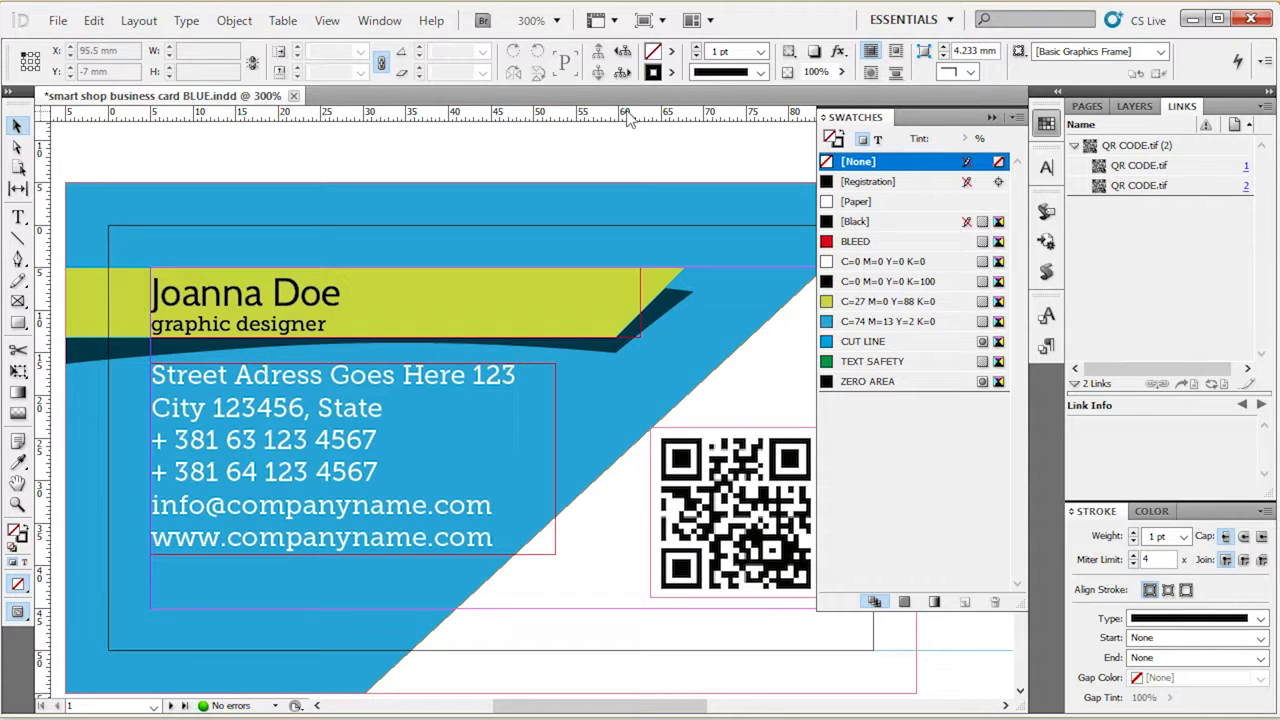
{"action": "left_click", "coordinate": [398, 24]}
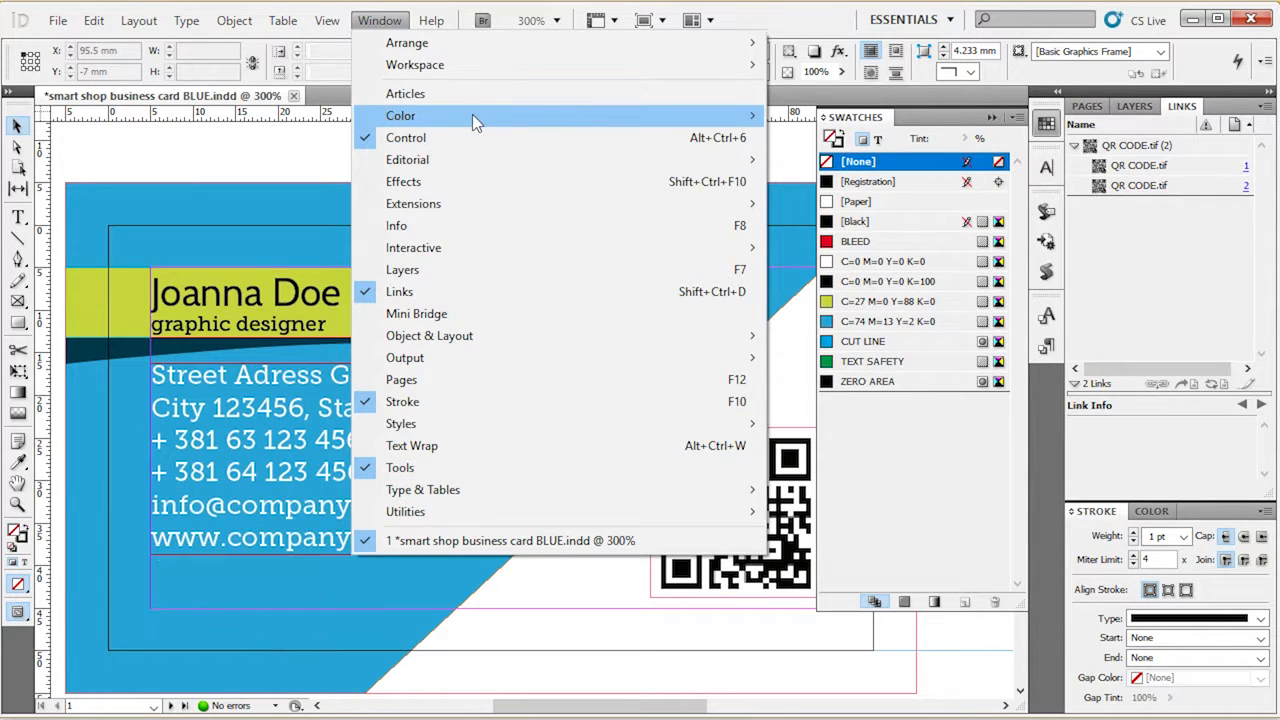
{"action": "mouse_move", "coordinate": [472, 114]}
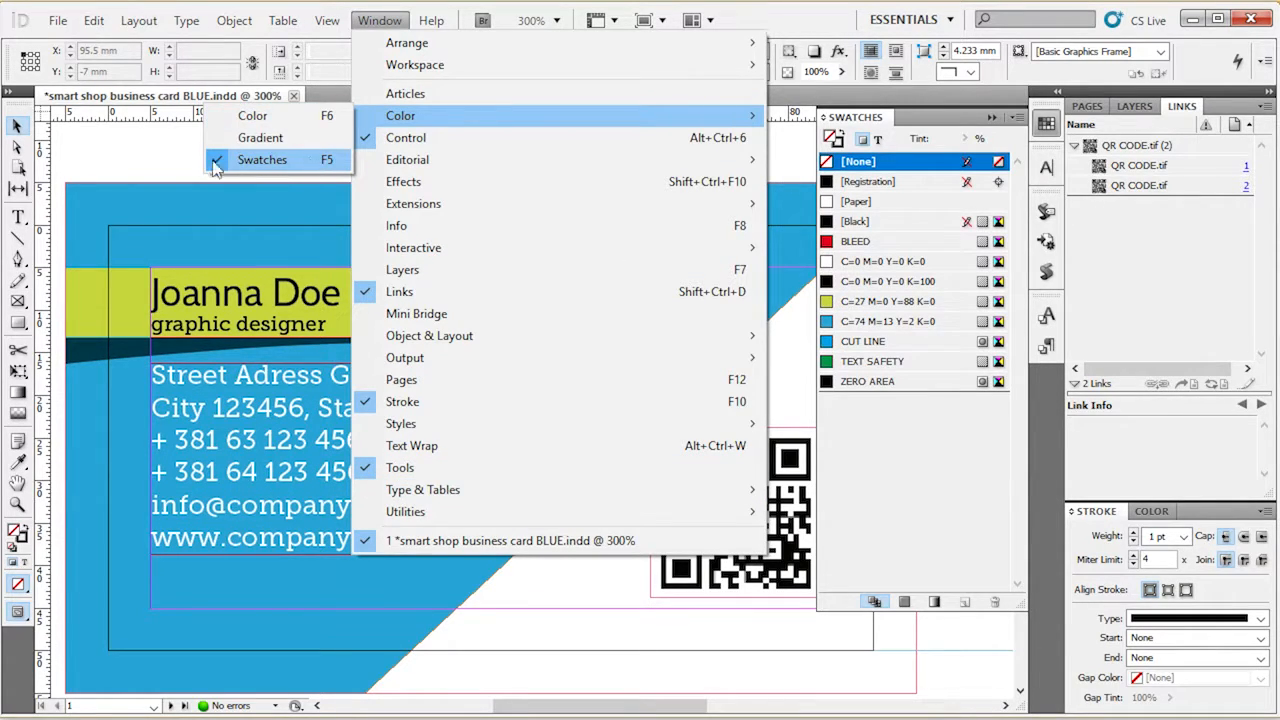
{"action": "left_click", "coordinate": [296, 161]}
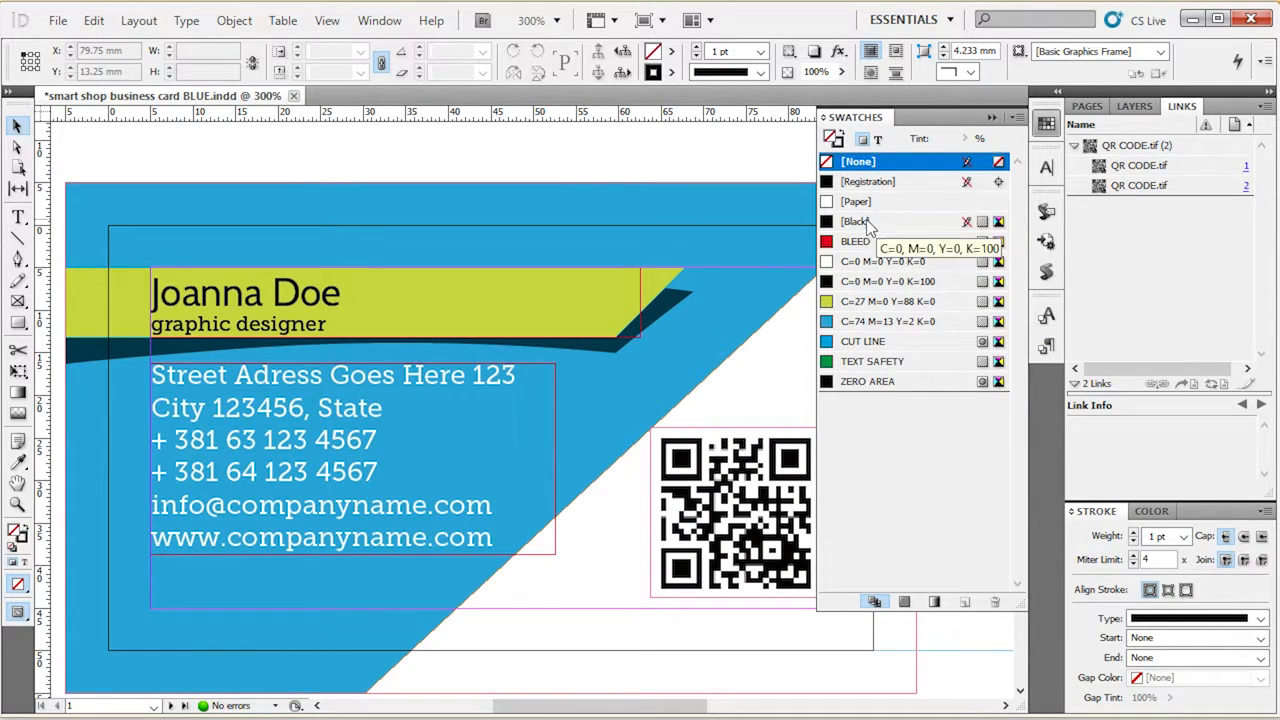
{"action": "left_click", "coordinate": [1130, 106]}
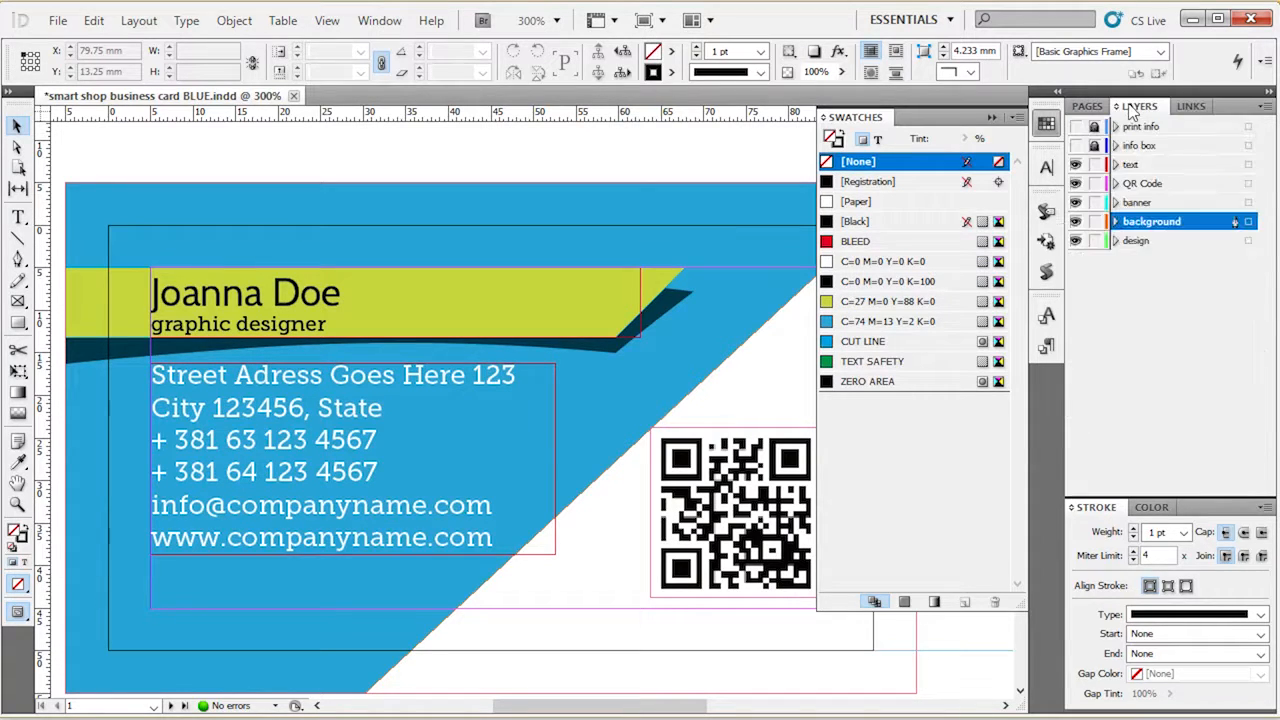
{"action": "left_click", "coordinate": [1190, 106]}
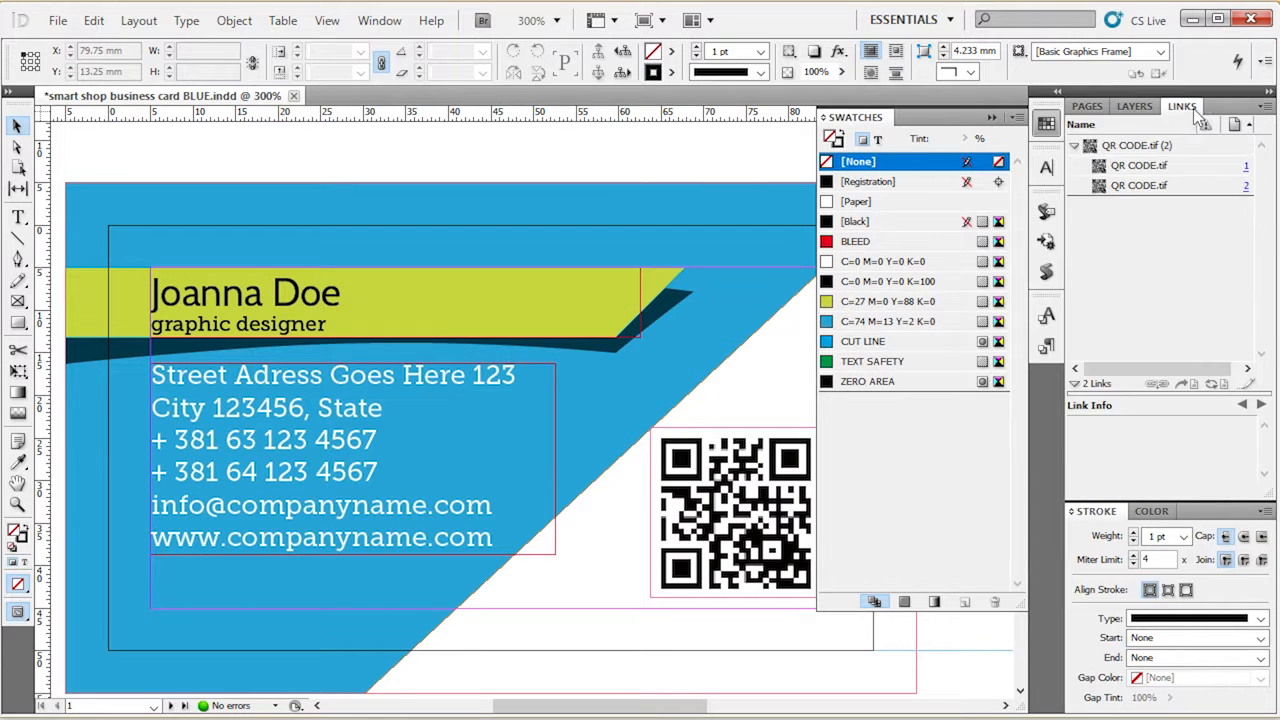
{"action": "left_click", "coordinate": [1088, 106]}
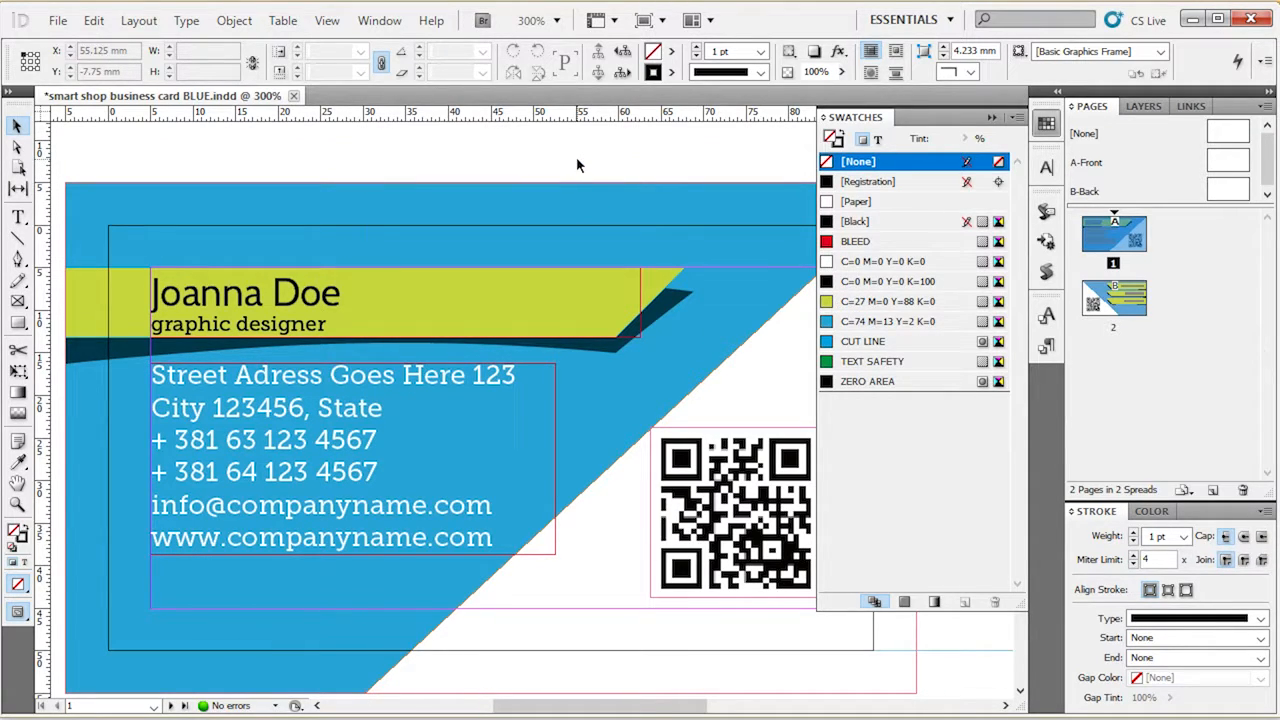
Step: Try a green fill of C 67, M 16, Y 79, K 27 for the blue background shape on the front page
{"action": "left_click", "coordinate": [520, 215]}
{"action": "scroll", "coordinate": [533, 216], "scroll_direction": "down", "scroll_amount": 1}
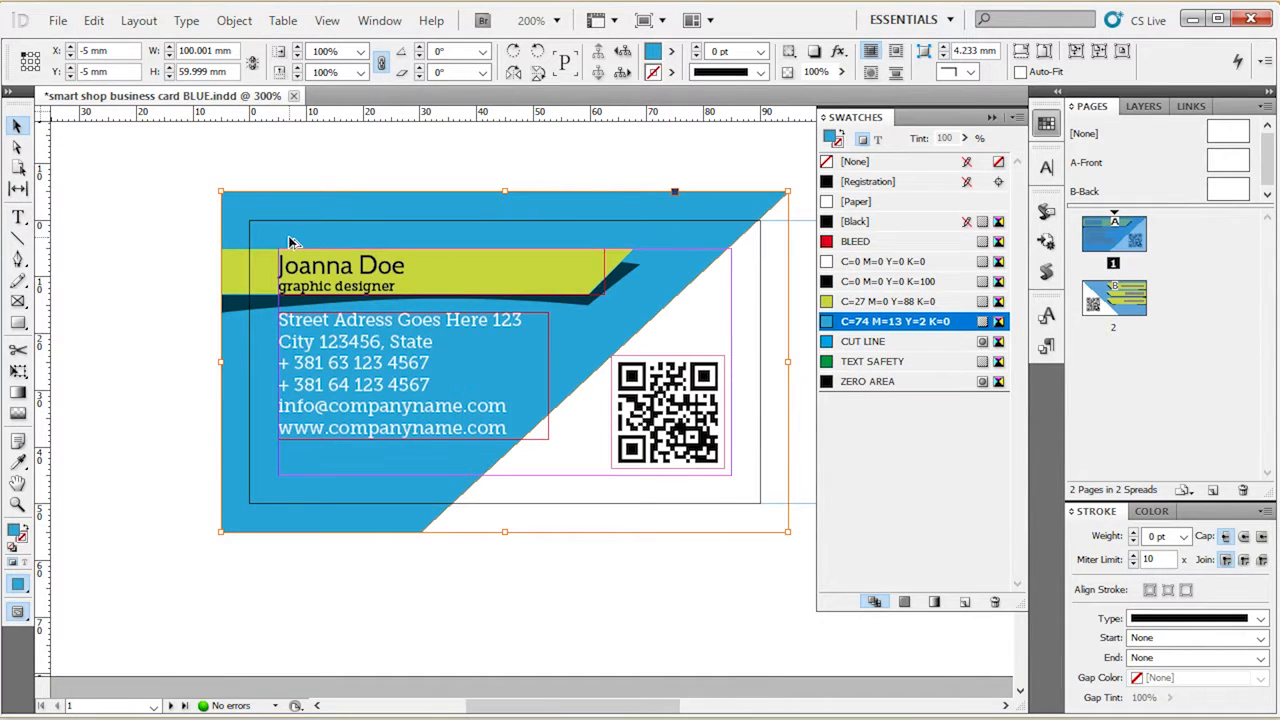
{"action": "scroll", "coordinate": [288, 238], "scroll_direction": "up", "scroll_amount": 1}
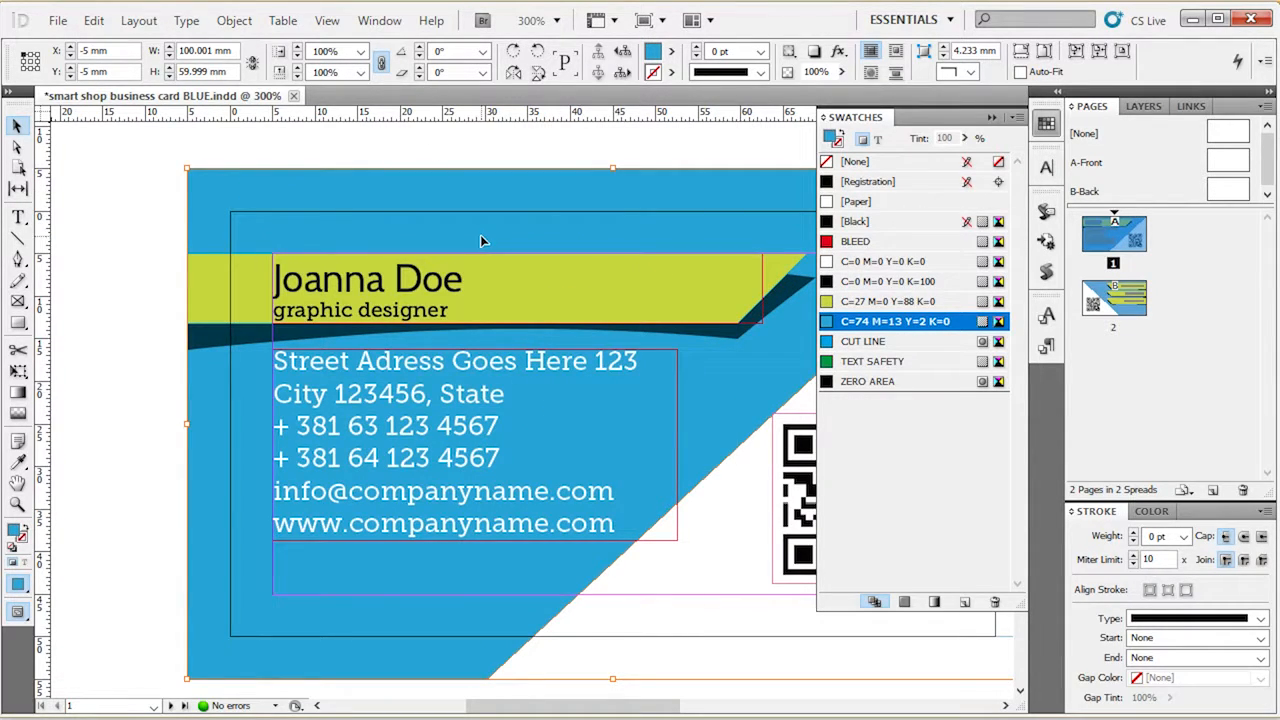
{"action": "double_click", "coordinate": [13, 533]}
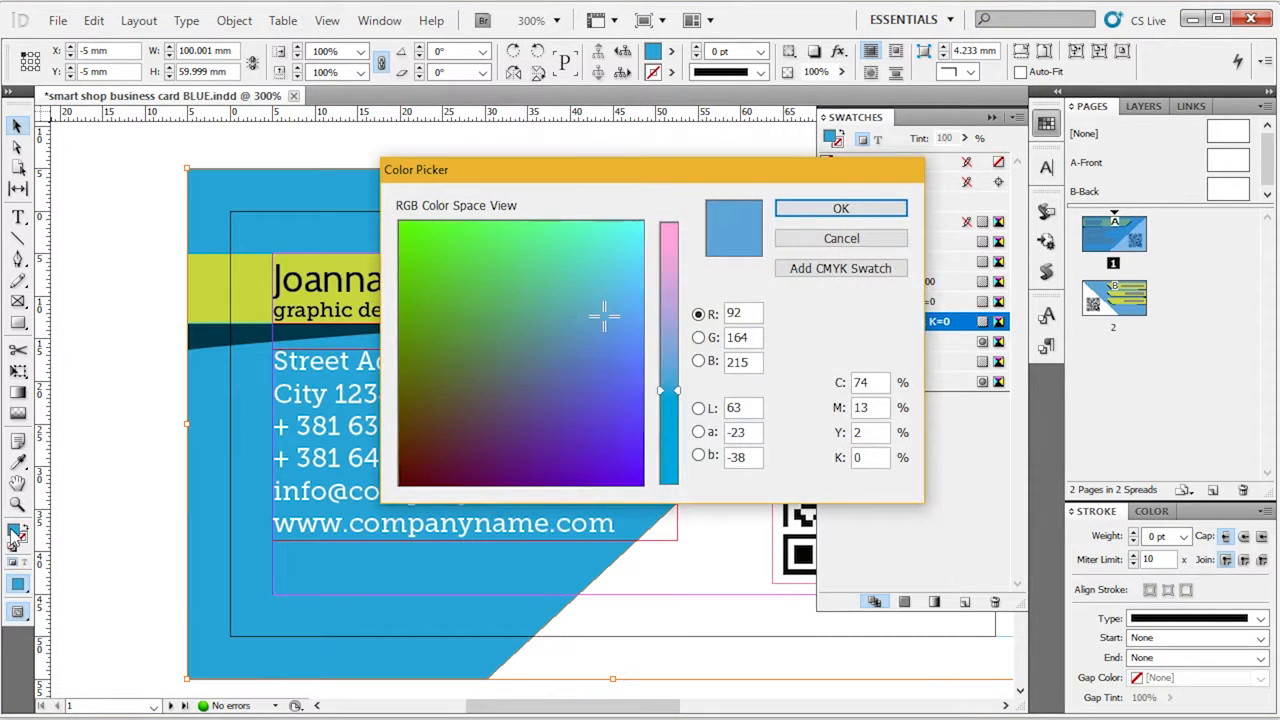
{"action": "double_click", "coordinate": [876, 381]}
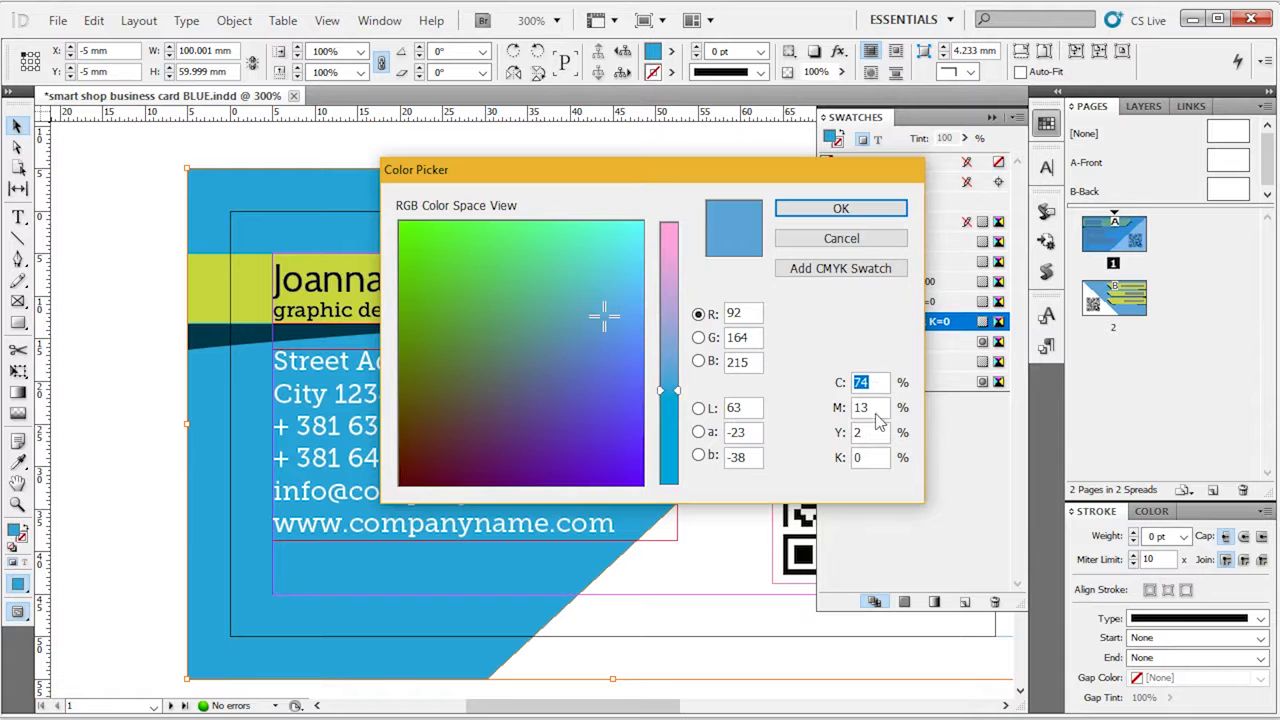
{"action": "mouse_move", "coordinate": [465, 263]}
{"action": "left_mouse_down"}
{"action": "mouse_move", "coordinate": [451, 351]}
{"action": "mouse_move", "coordinate": [443, 289]}
{"action": "mouse_move", "coordinate": [529, 280]}
{"action": "mouse_move", "coordinate": [436, 277]}
{"action": "mouse_move", "coordinate": [409, 337]}
{"action": "mouse_move", "coordinate": [457, 389]}
{"action": "mouse_move", "coordinate": [466, 354]}
{"action": "left_mouse_up"}
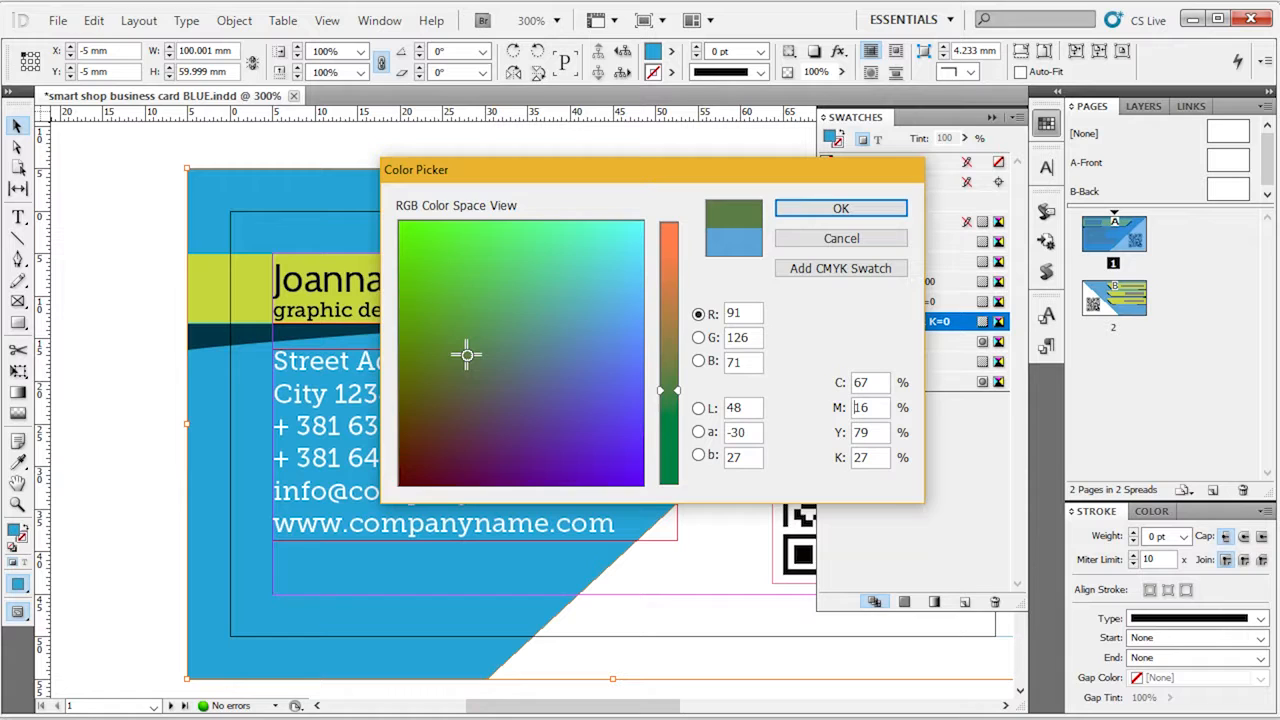
{"action": "left_click", "coordinate": [829, 246]}
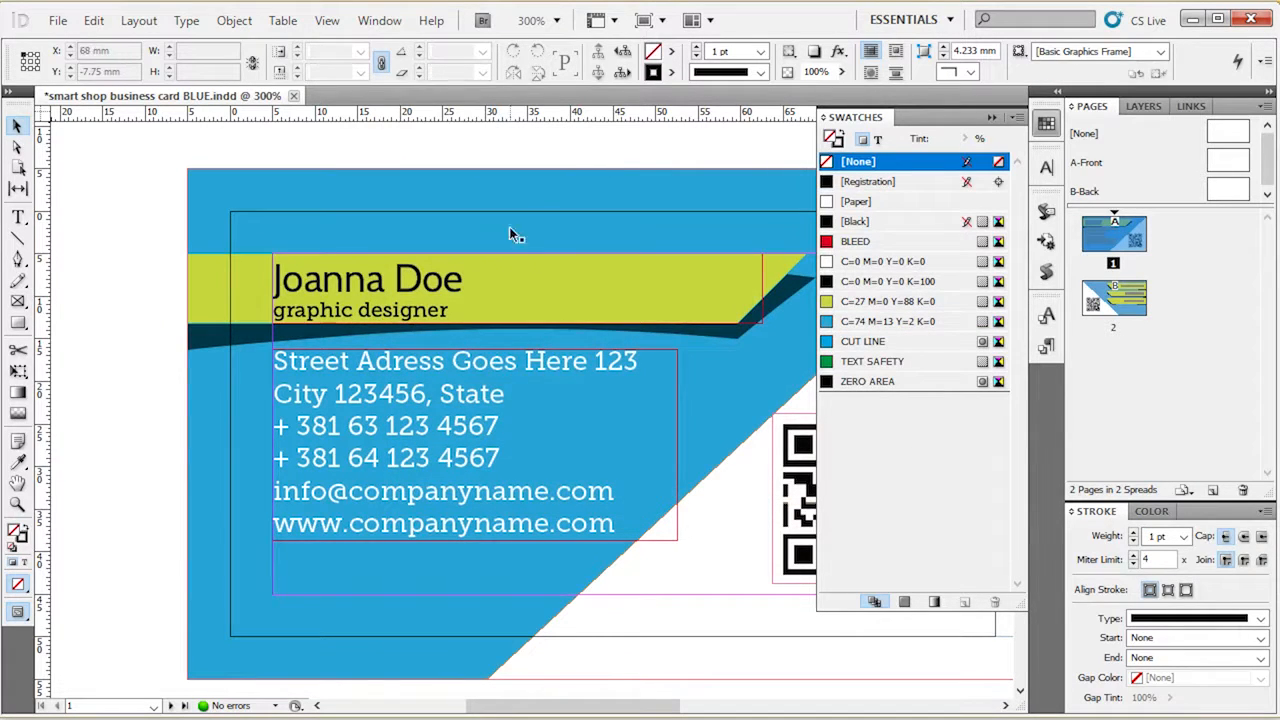
Step: Bring the back side of the card on page 2 into view
{"action": "key", "text": "ctrl+minus"}
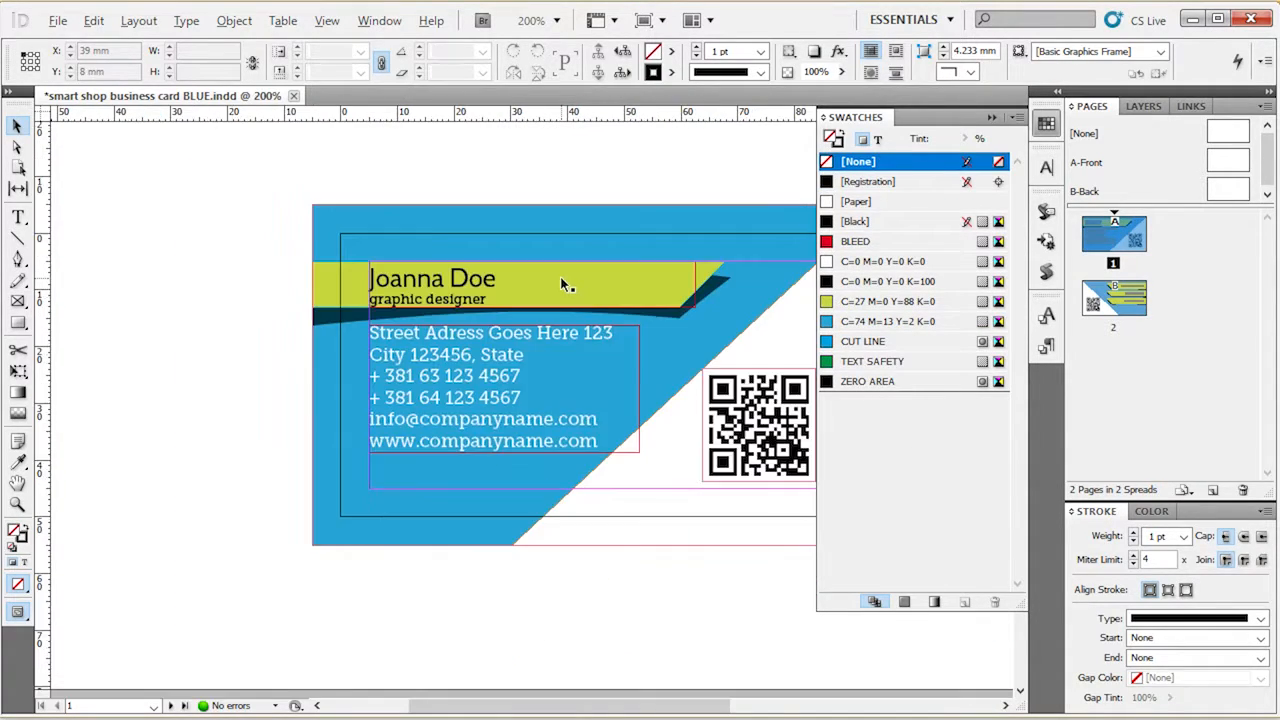
{"action": "scroll", "coordinate": [560, 276], "scroll_direction": "down", "scroll_amount": 10}
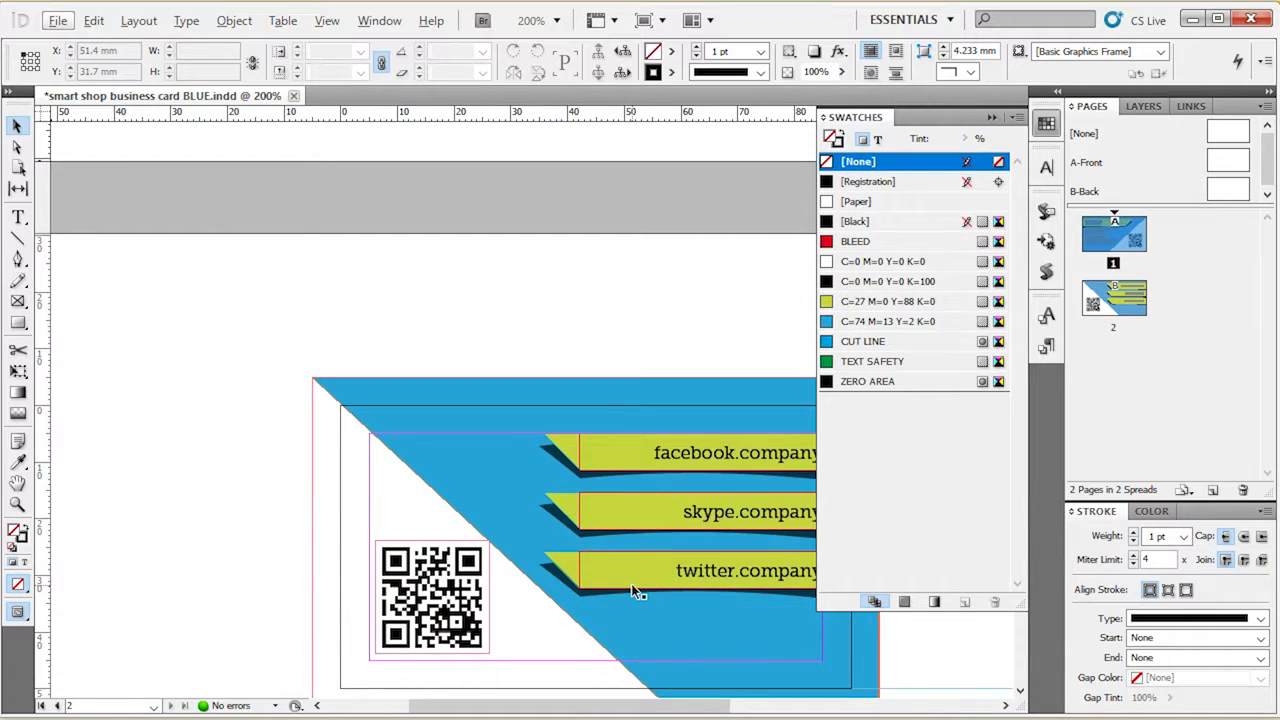
Step: Change the lime green swatch to a process magenta of C 0, M 100, Y 24, K 0
{"action": "scroll", "coordinate": [631, 582], "scroll_direction": "up", "scroll_amount": 8}
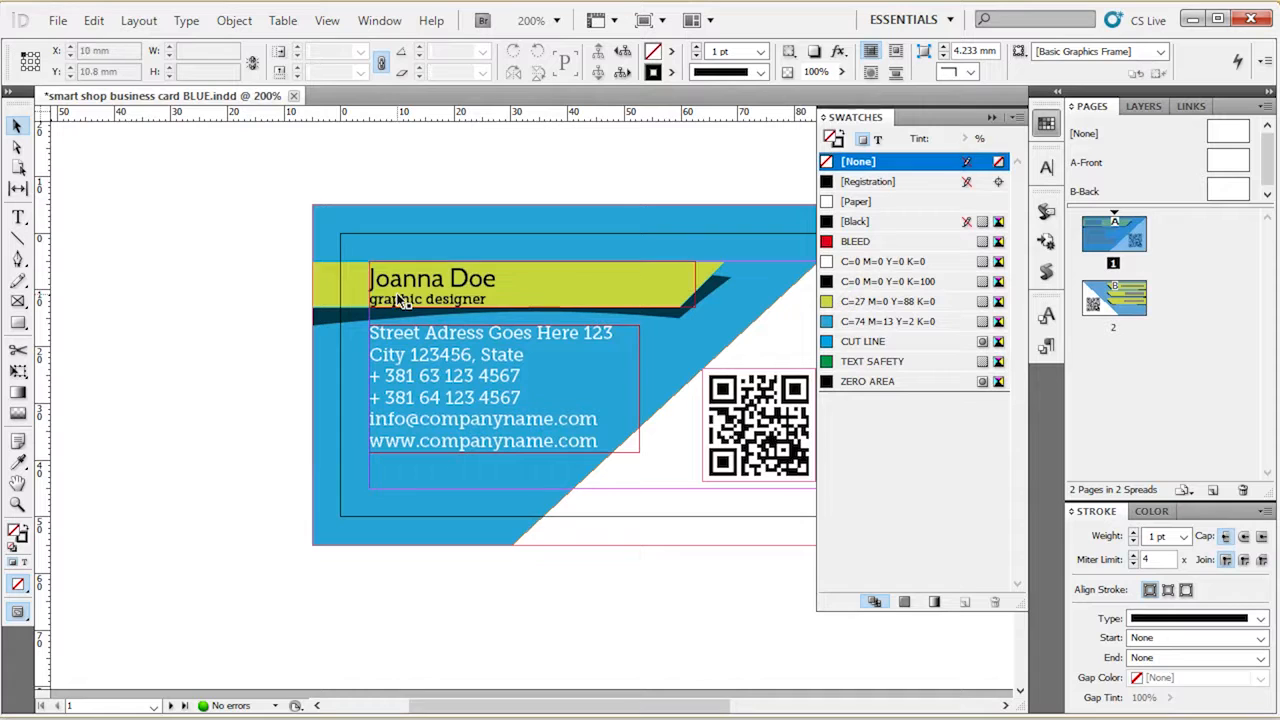
{"action": "key", "text": "ctrl+plus"}
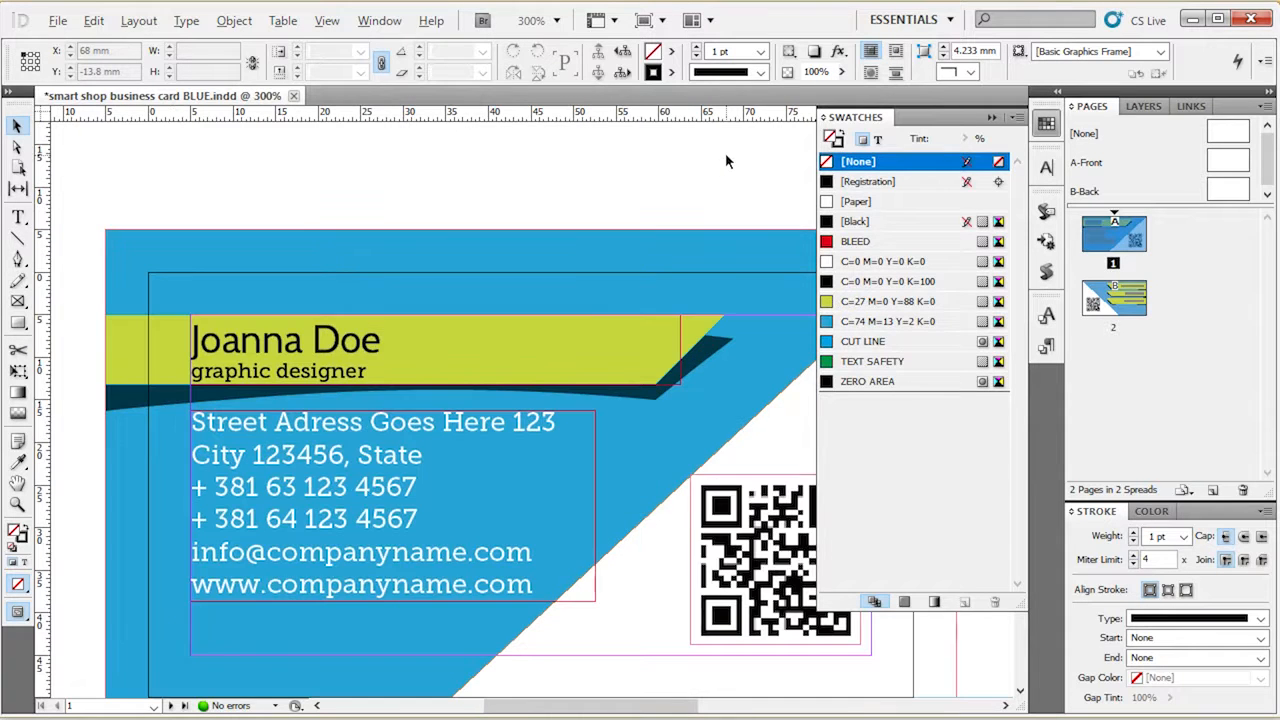
{"action": "double_click", "coordinate": [867, 306]}
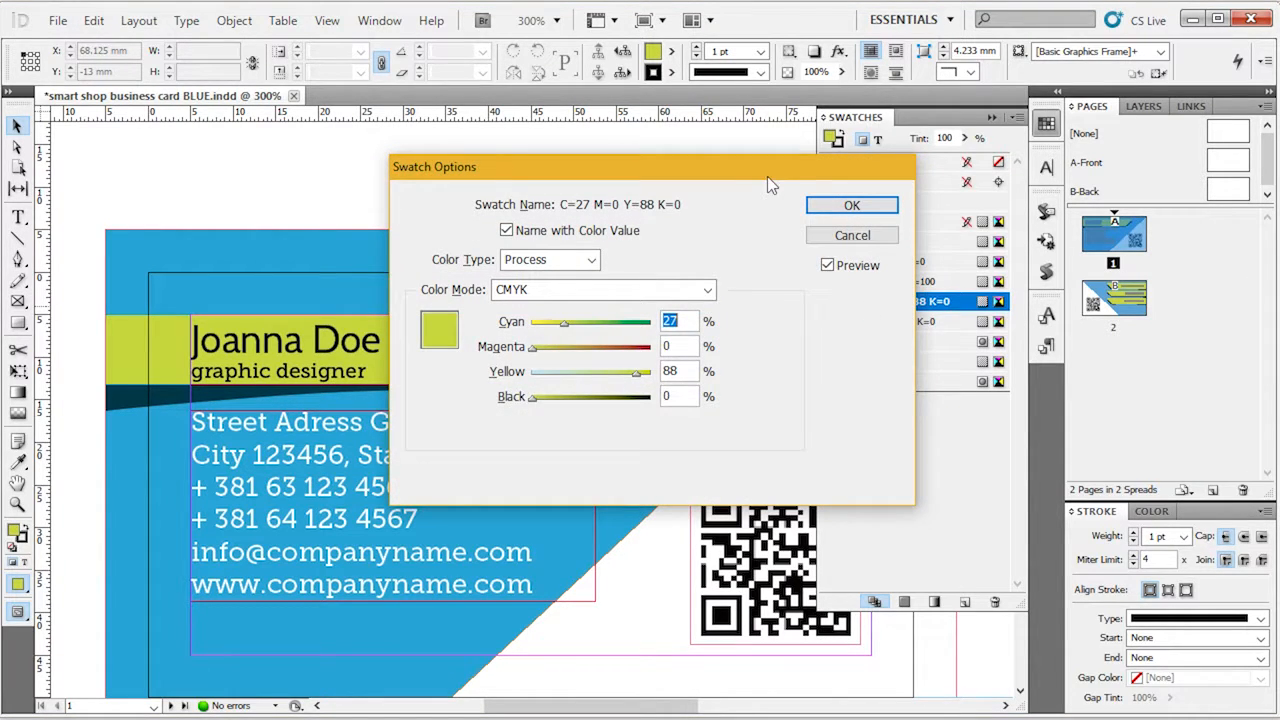
{"action": "left_click_drag", "start_coordinate": [768, 178], "coordinate": [868, 177]}
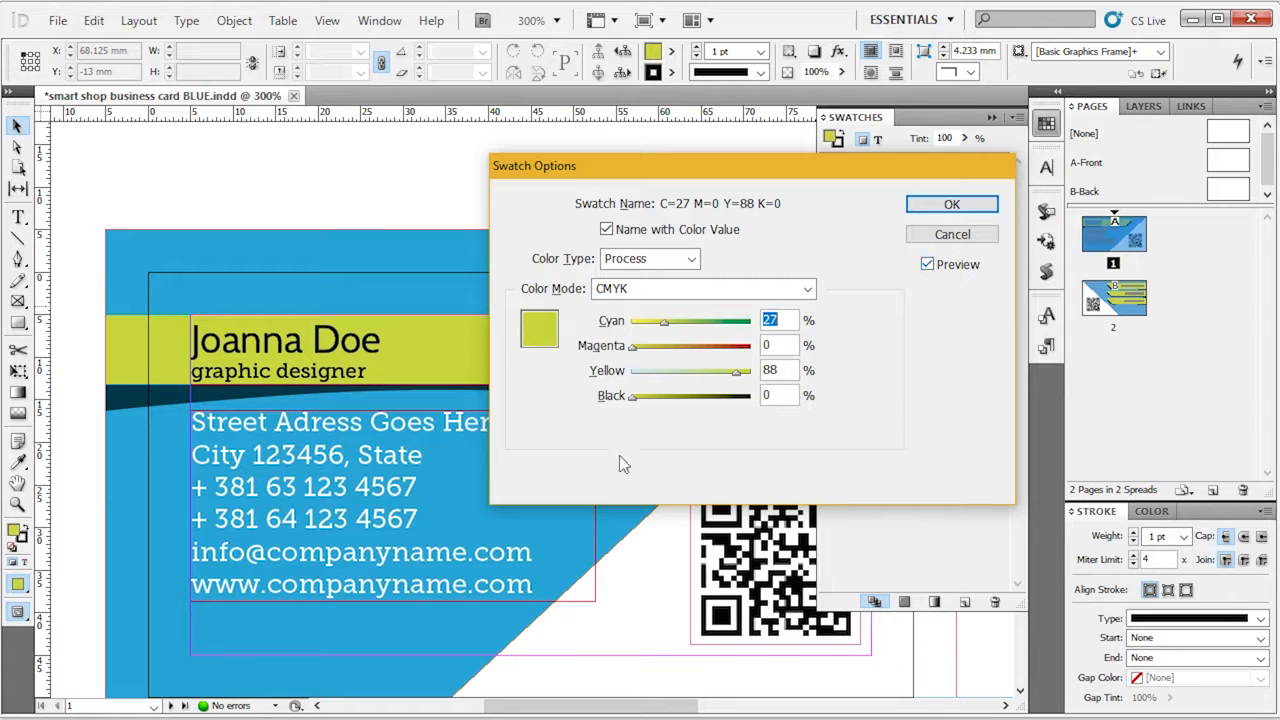
{"action": "left_click_drag", "start_coordinate": [663, 322], "coordinate": [680, 386]}
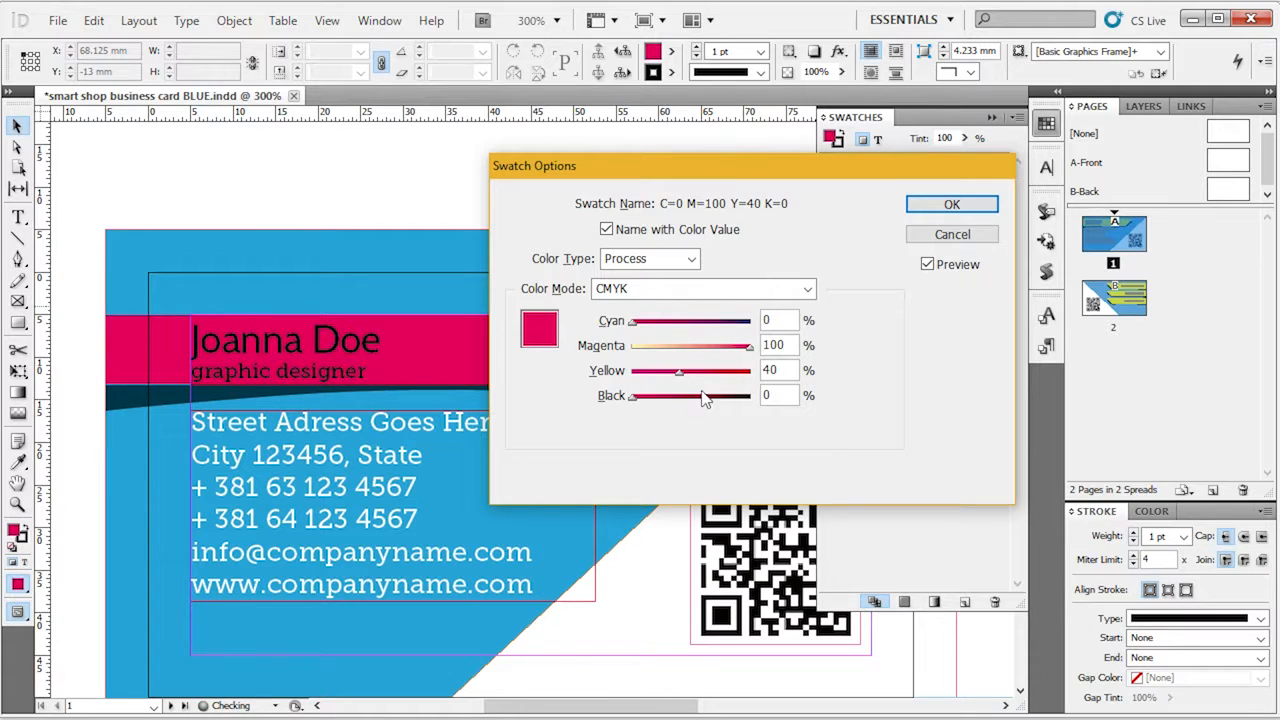
{"action": "left_click_drag", "start_coordinate": [668, 385], "coordinate": [660, 374]}
{"action": "left_click", "coordinate": [942, 206]}
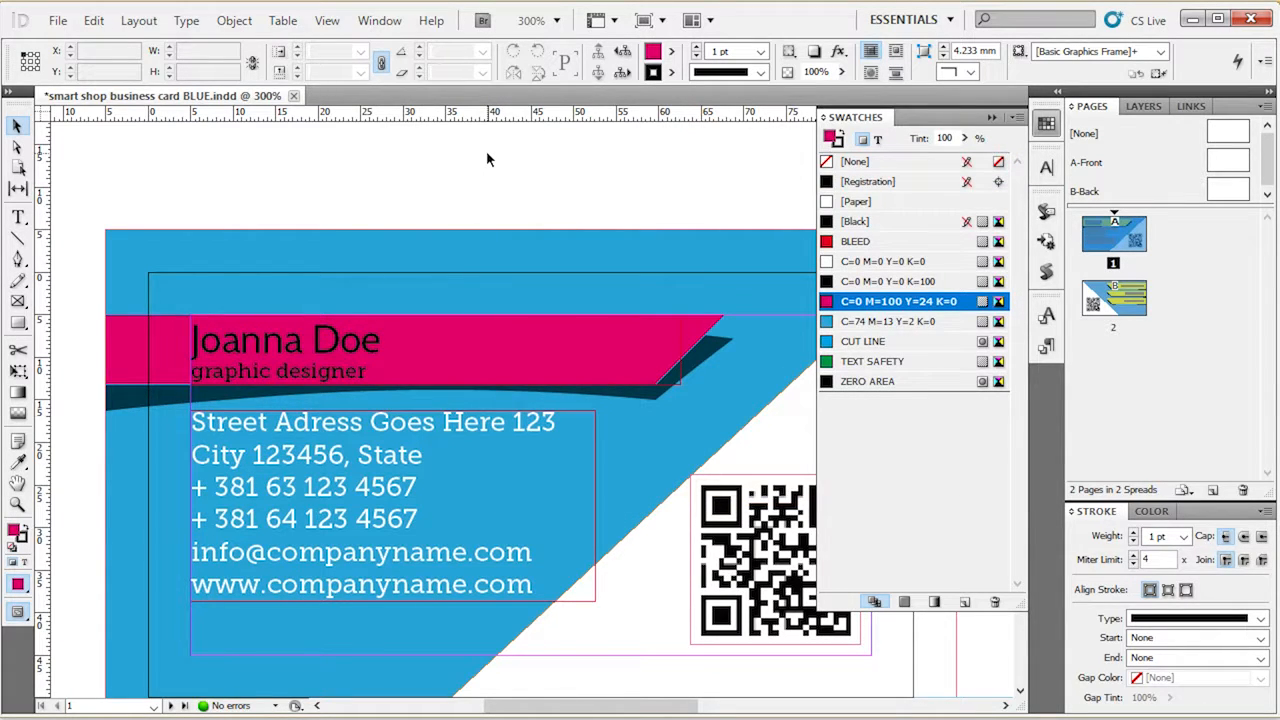
Step: Check the recoloured banners on the back side of the card and on the front page
{"action": "key", "text": "ctrl+minus"}
{"action": "scroll", "coordinate": [520, 315], "scroll_direction": "down", "scroll_amount": 3}
{"action": "scroll", "coordinate": [524, 338], "scroll_direction": "down", "scroll_amount": 3}
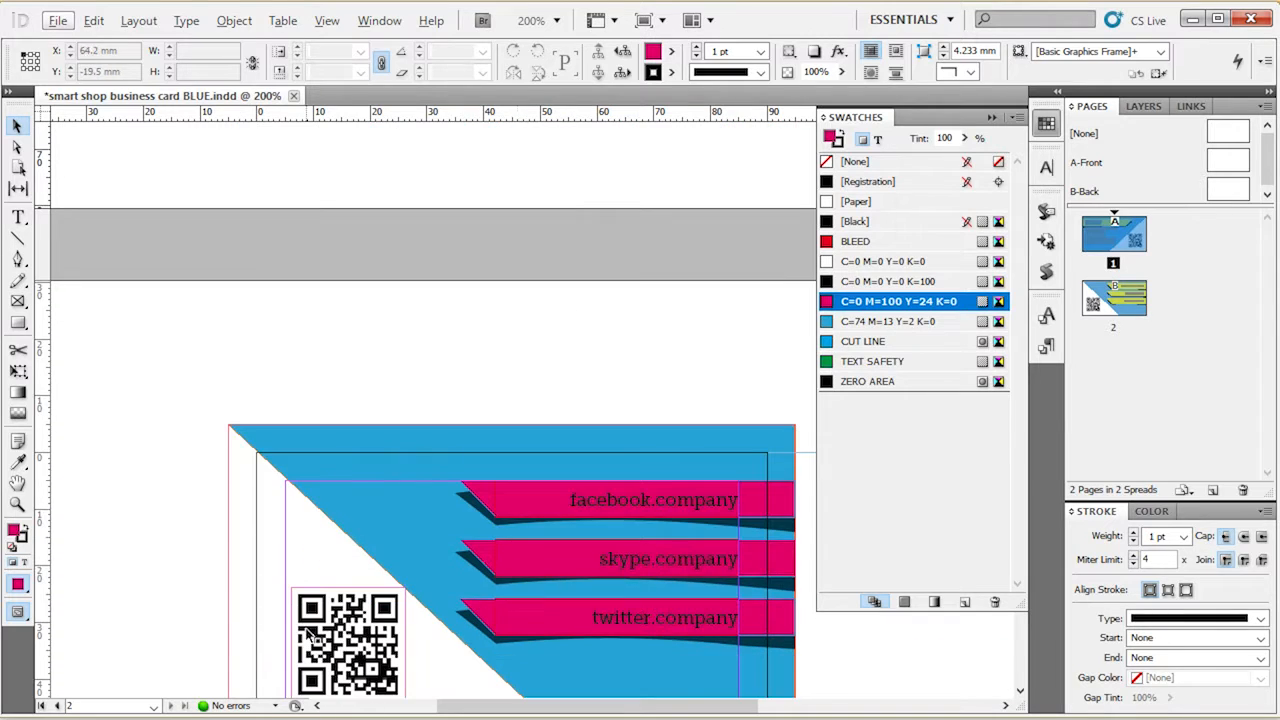
{"action": "scroll", "coordinate": [626, 551], "scroll_direction": "up", "scroll_amount": 9}
{"action": "scroll", "coordinate": [622, 551], "scroll_direction": "up", "scroll_amount": 1}
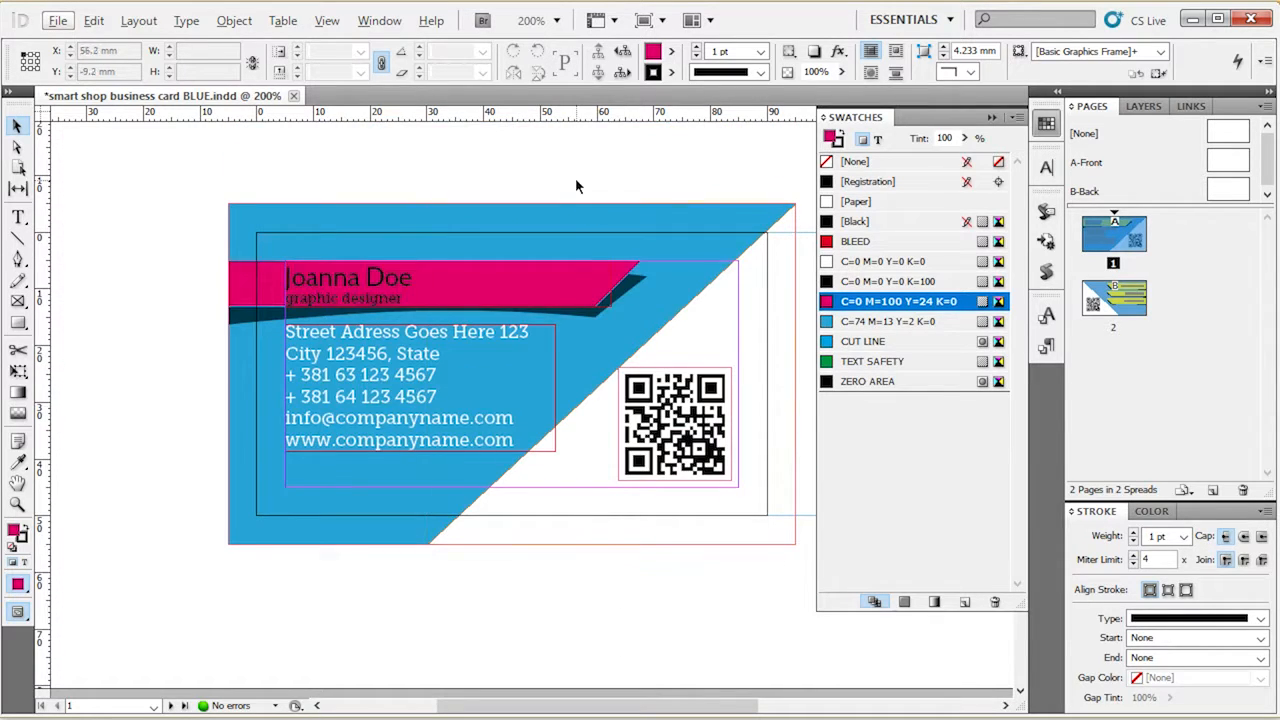
Step: Try filling the name text frame with the CUT LINE swatch and set its fill back to None
{"action": "scroll", "coordinate": [194, 257], "scroll_direction": "up", "scroll_amount": 2}
{"action": "left_click", "coordinate": [497, 305]}
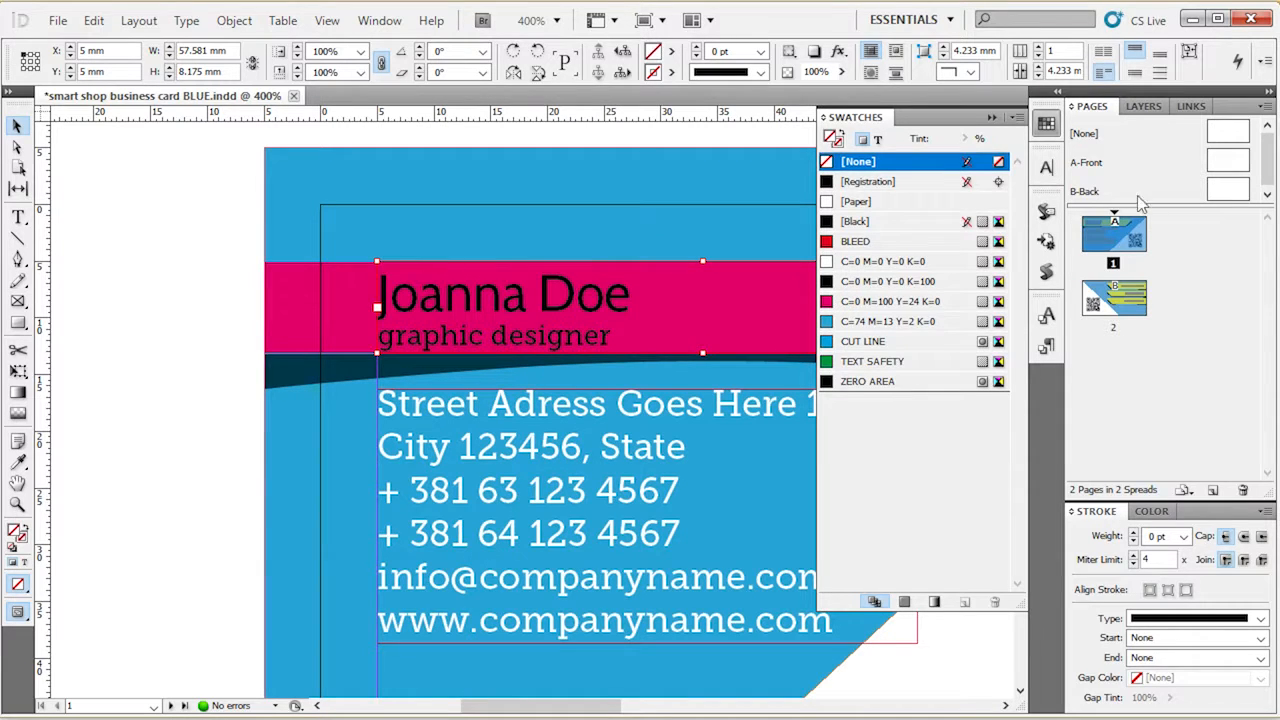
{"action": "left_click", "coordinate": [151, 215]}
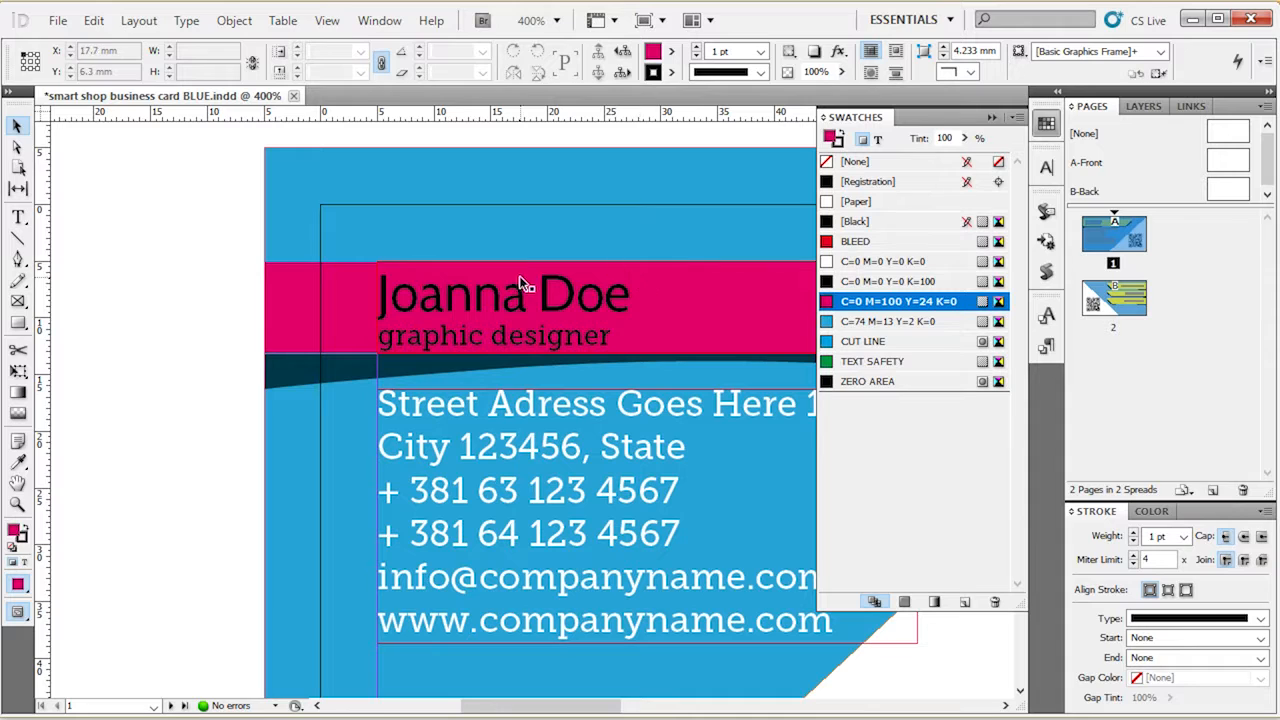
{"action": "left_click", "coordinate": [545, 340]}
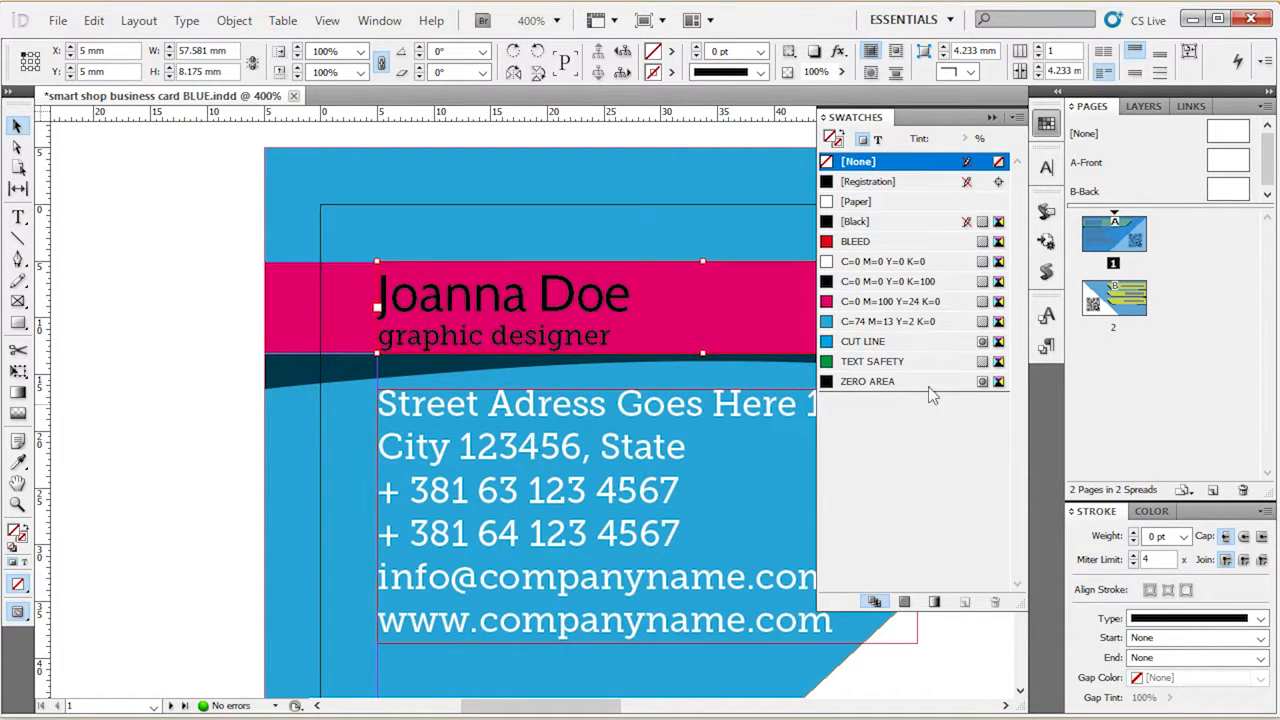
{"action": "left_click", "coordinate": [923, 340]}
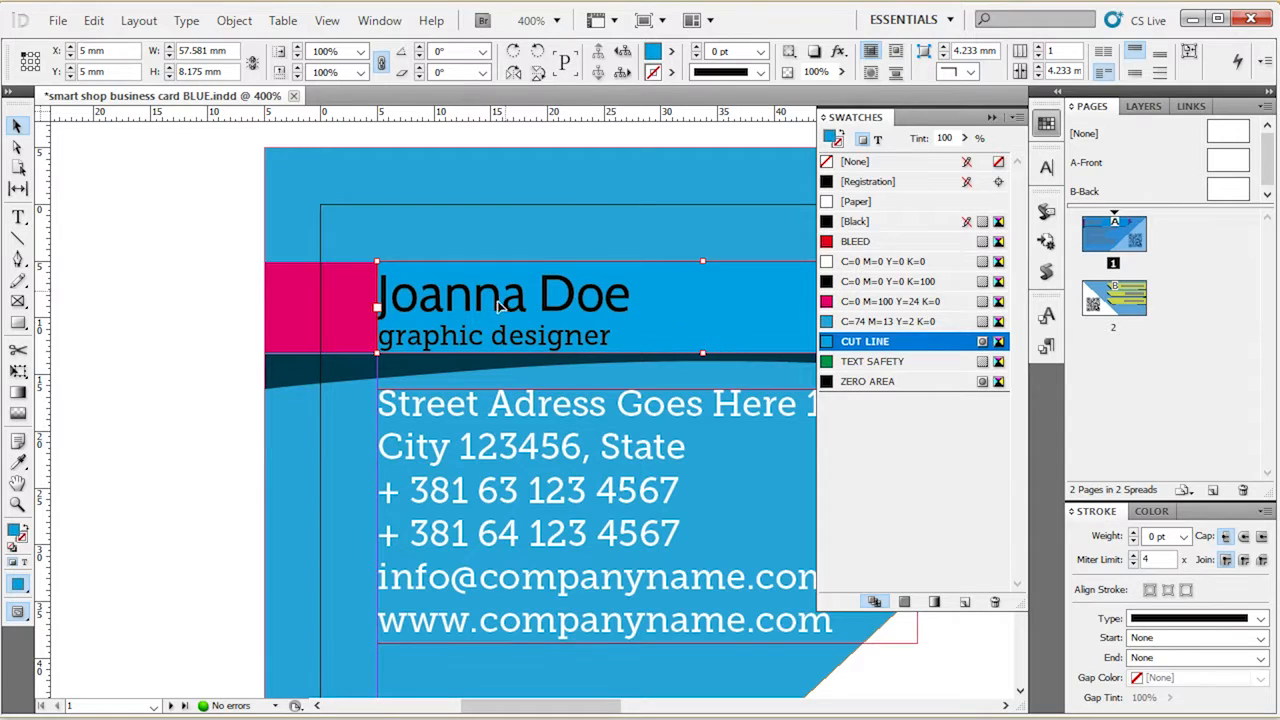
{"action": "key", "text": "slash"}
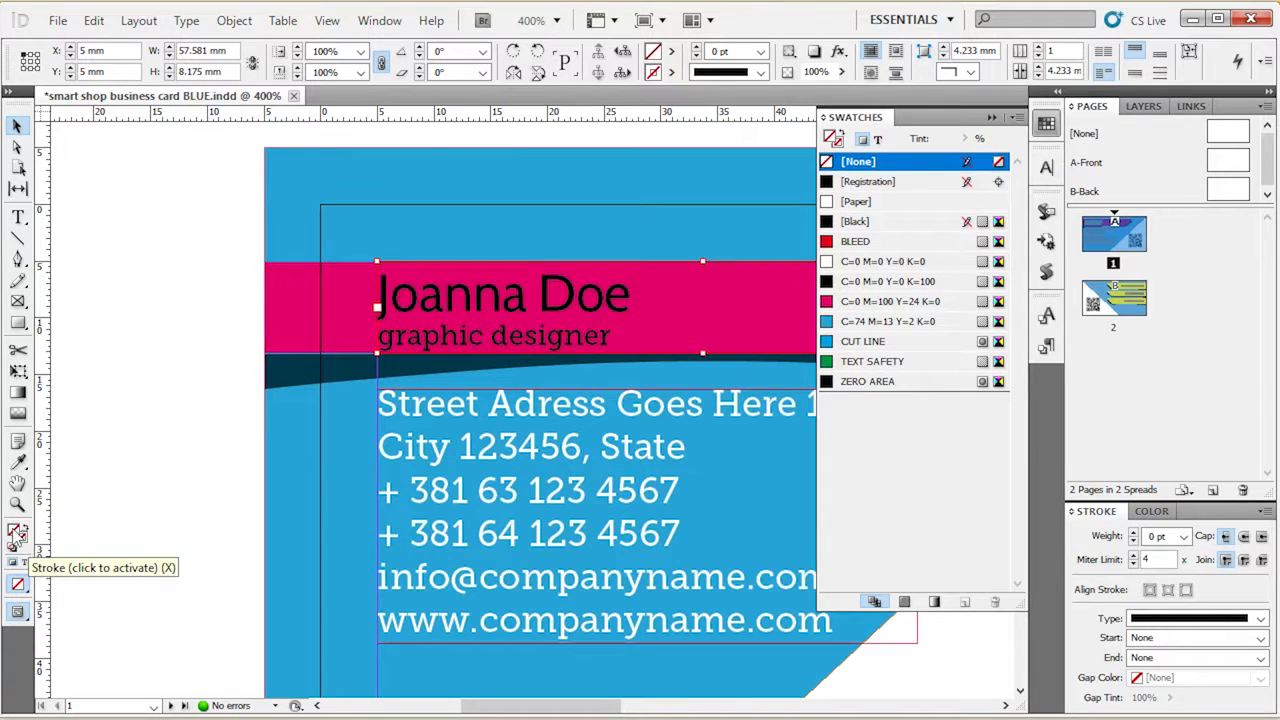
Step: Make formatting affect text instead of the container, and select all the text in the name frame
{"action": "left_click", "coordinate": [22, 566]}
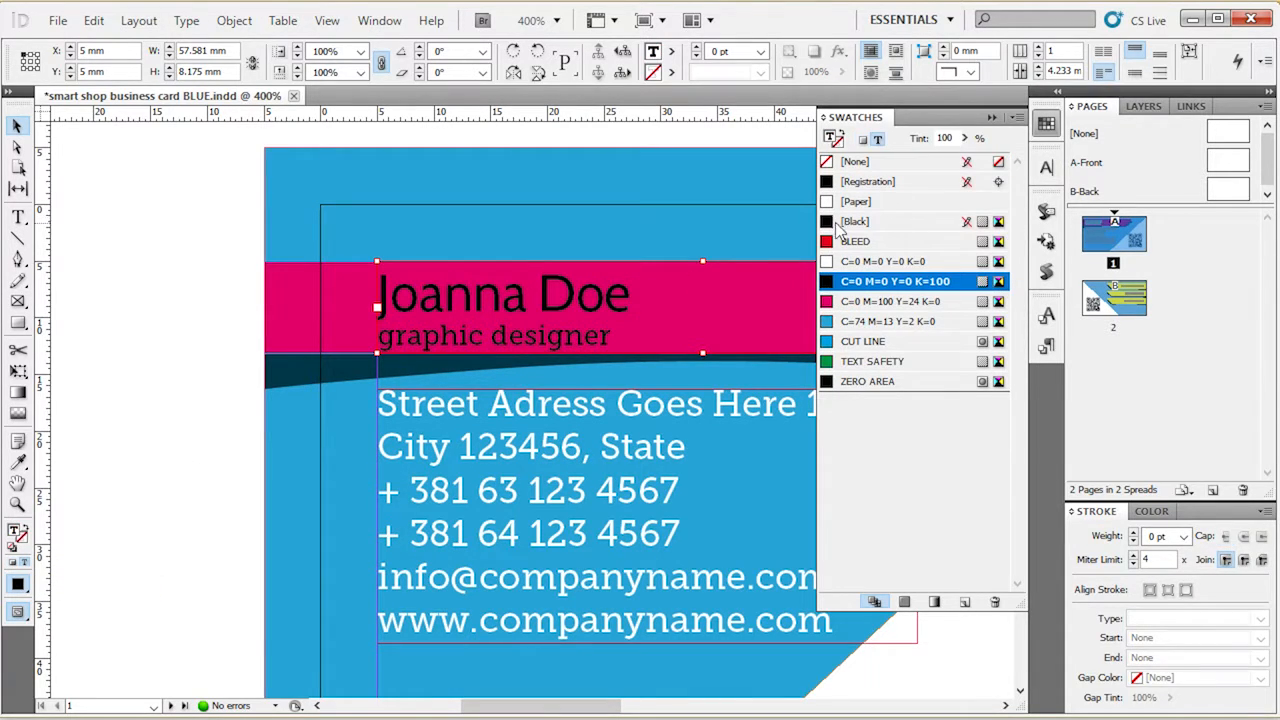
{"action": "double_click", "coordinate": [573, 318]}
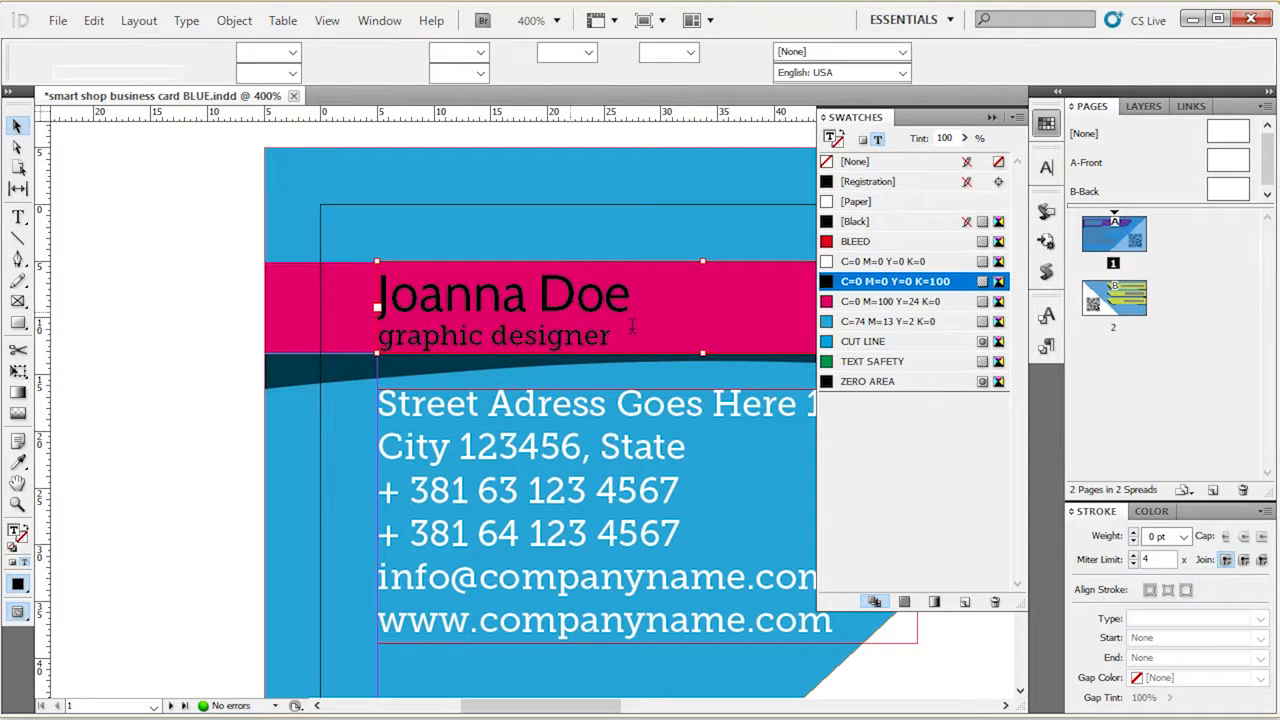
{"action": "key", "text": "ctrl+a"}
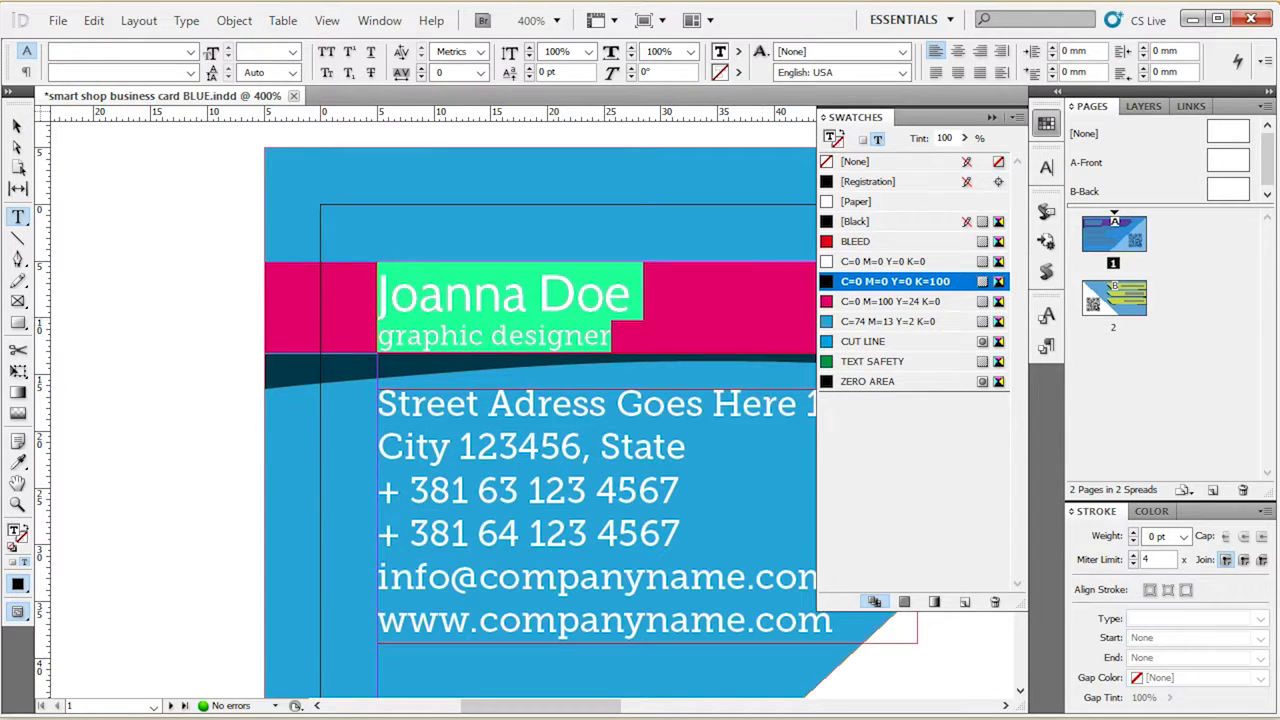
{"action": "left_click", "coordinate": [16, 127]}
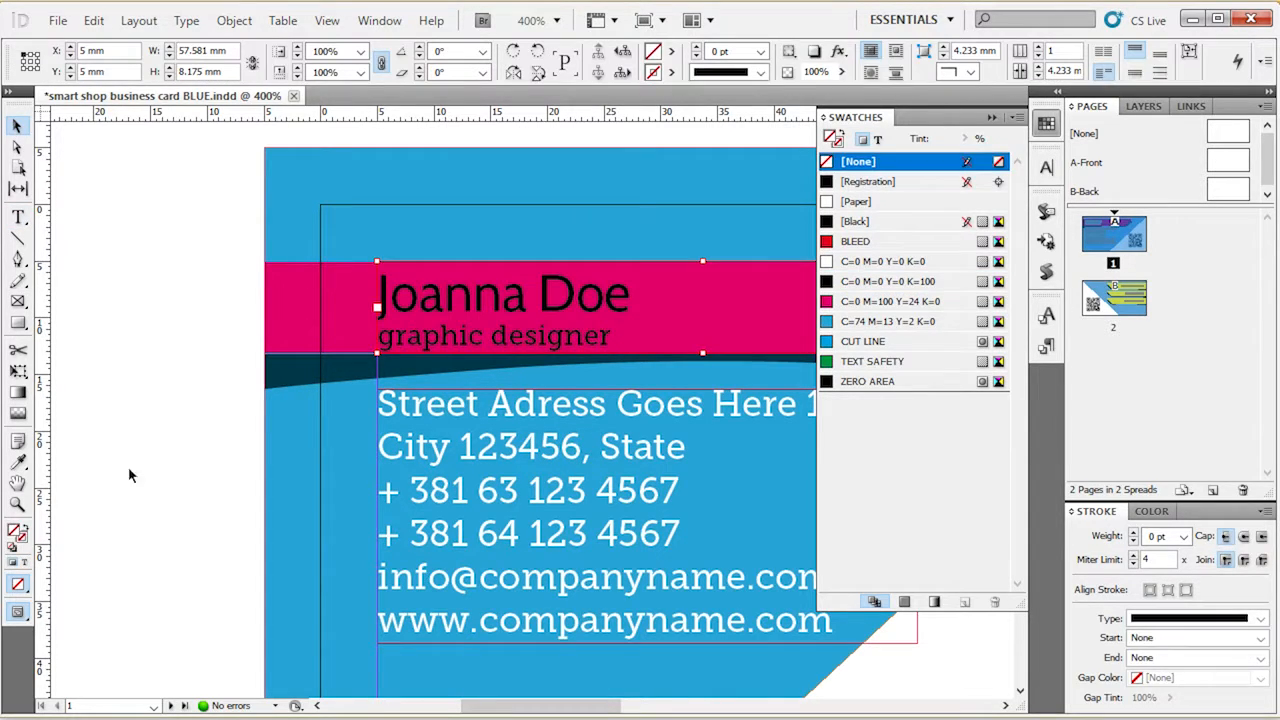
Step: Try the CUT LINE, TEXT SAFETY, ZERO AREA, BLEED, Registration and Paper swatches as the name frame's text colour and undo the last one
{"action": "left_click", "coordinate": [25, 563]}
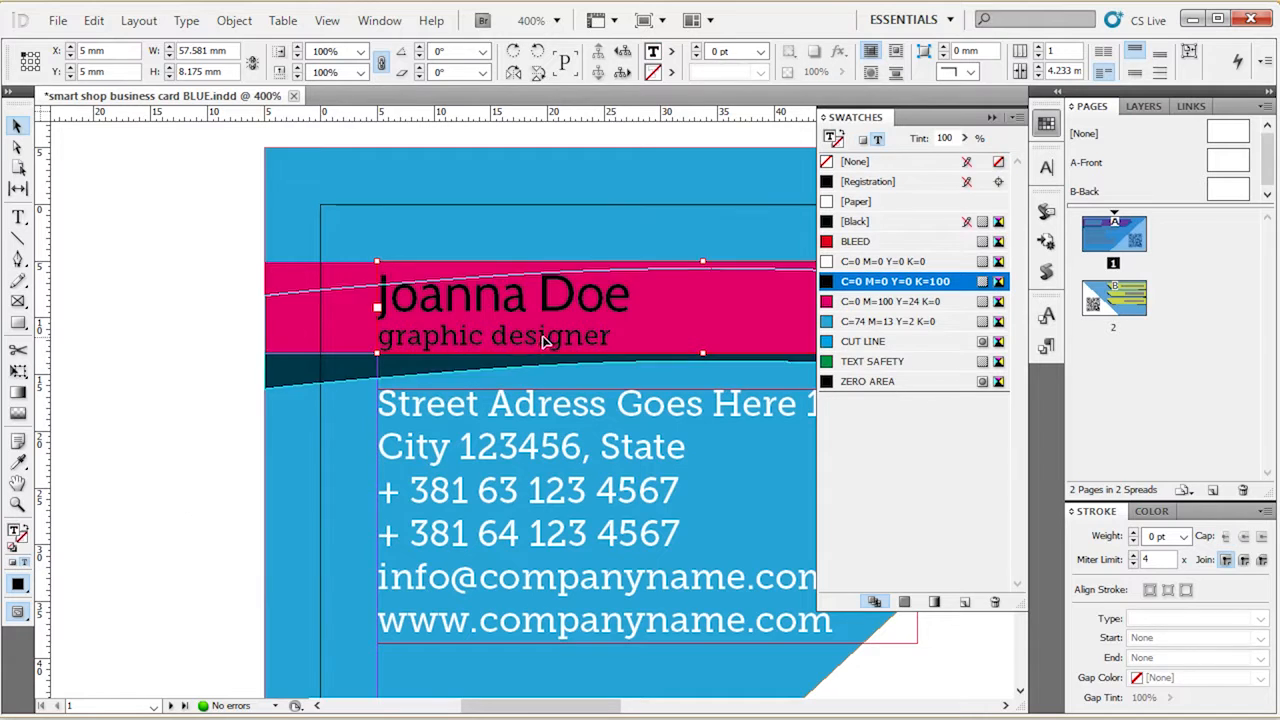
{"action": "left_click", "coordinate": [936, 341]}
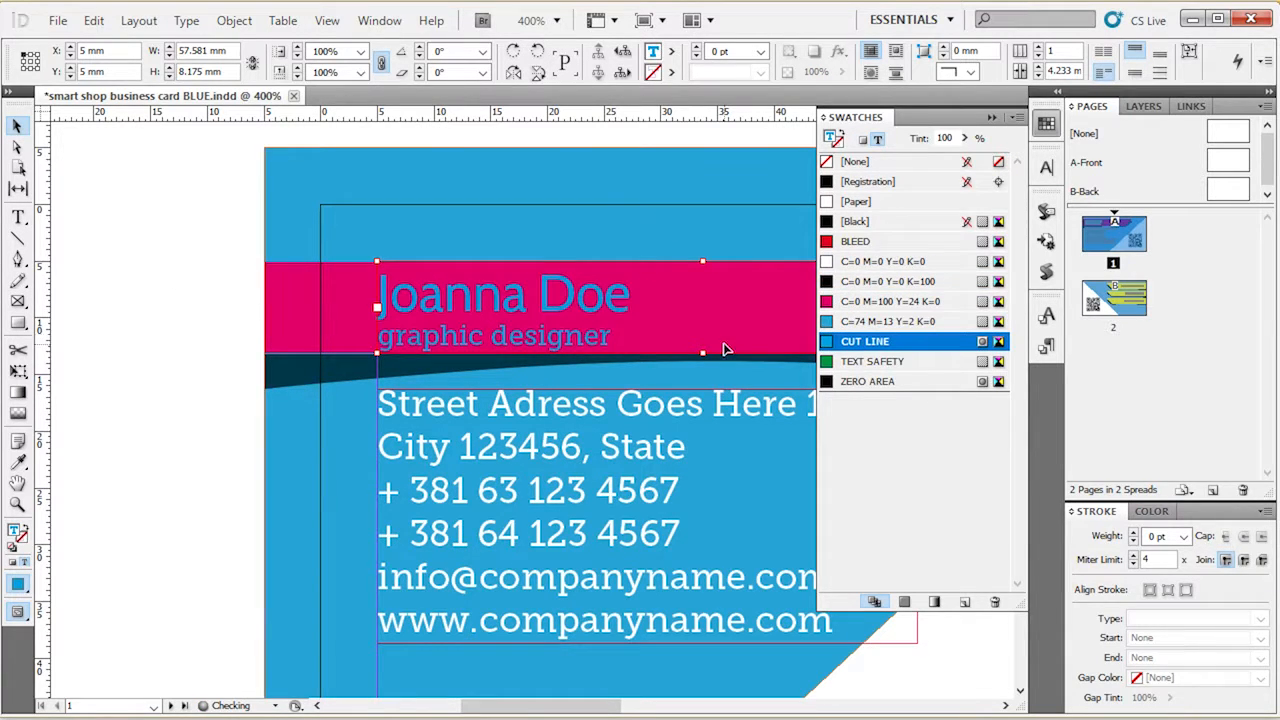
{"action": "left_click", "coordinate": [929, 366]}
{"action": "left_click", "coordinate": [903, 385]}
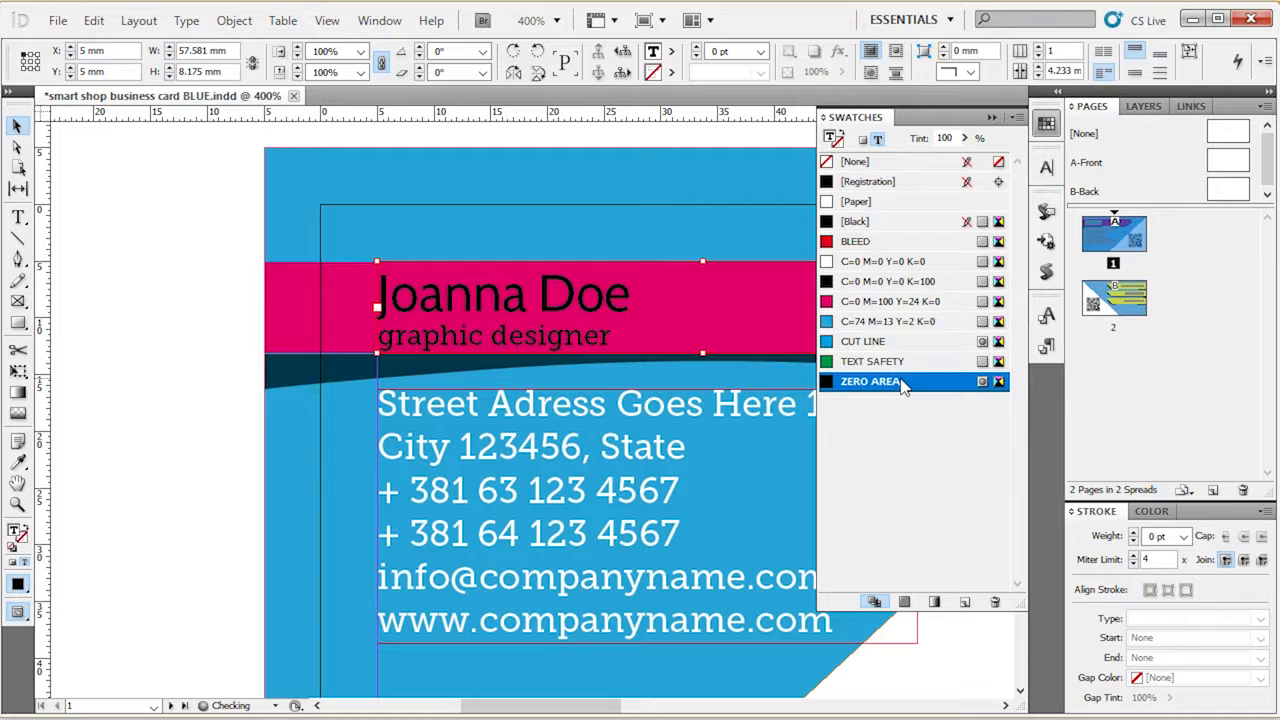
{"action": "left_click", "coordinate": [902, 244]}
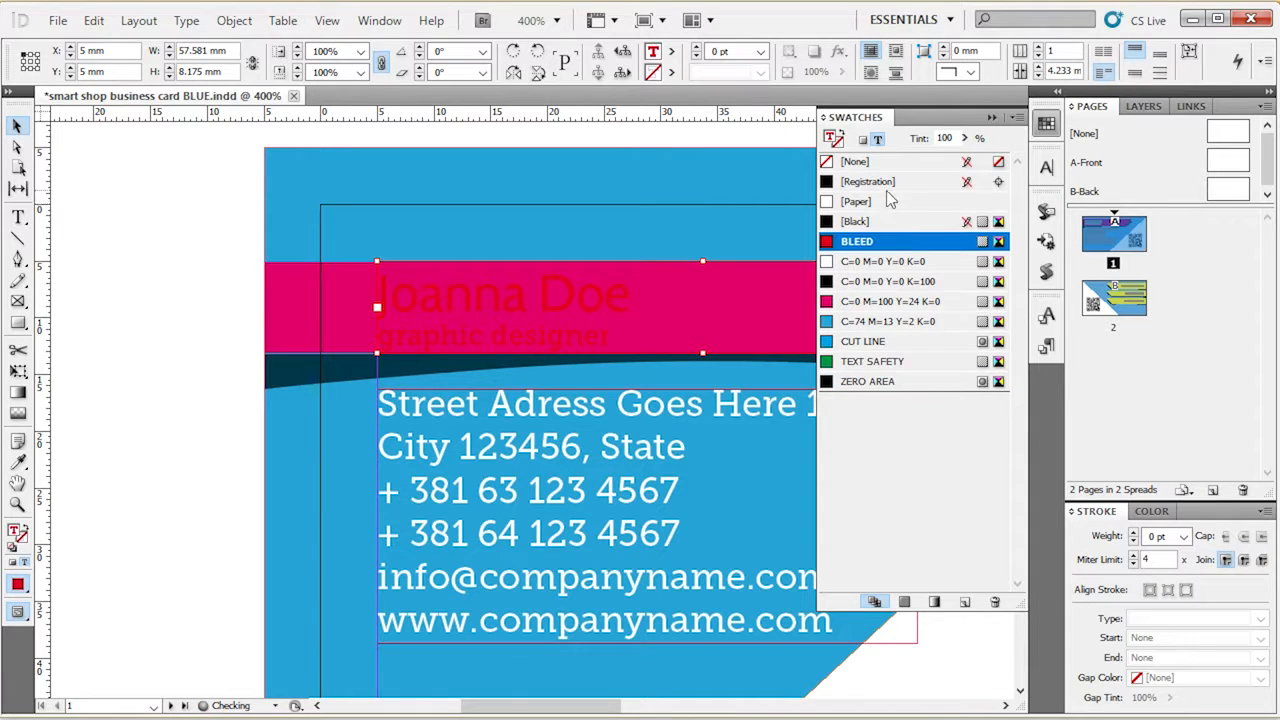
{"action": "left_click", "coordinate": [887, 184]}
{"action": "left_click", "coordinate": [889, 201]}
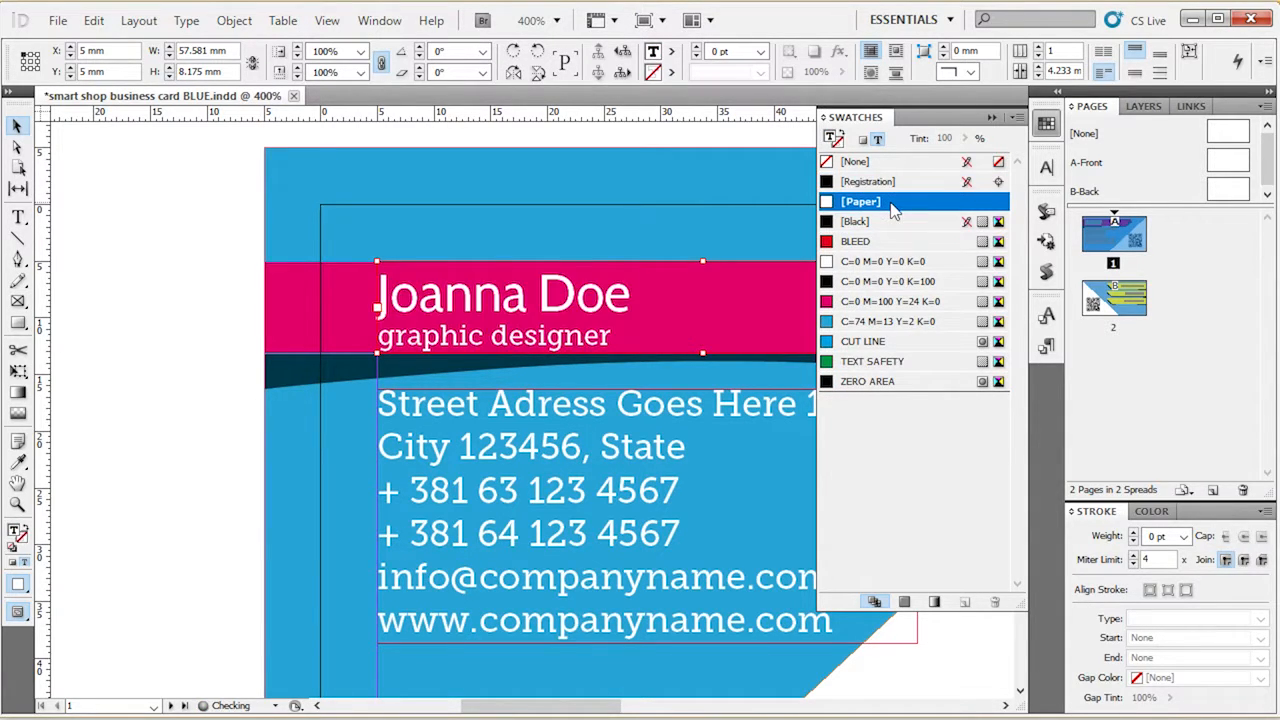
{"action": "left_click", "coordinate": [131, 234]}
{"action": "left_click", "coordinate": [590, 318]}
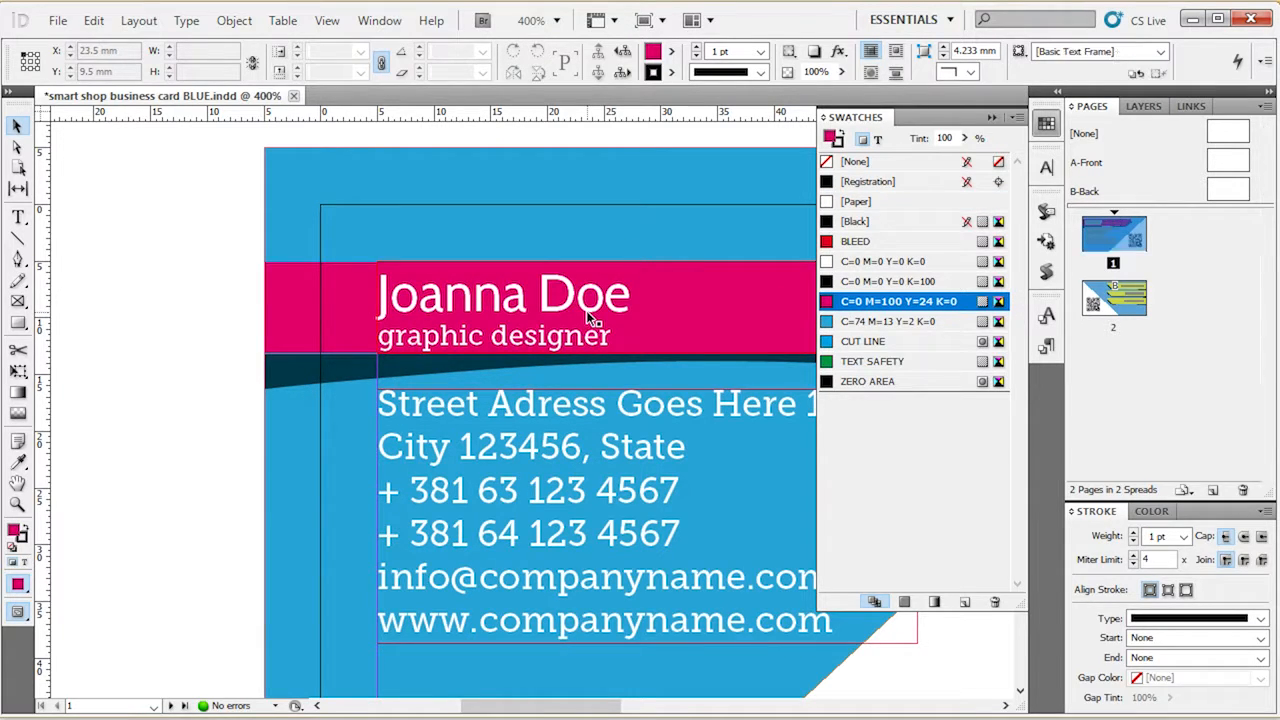
{"action": "key", "text": "ctrl+z"}
{"action": "left_click", "coordinate": [192, 234]}
Step: Collapse the swatches and replace the surname on the front page's pink banner with a different placeholder surname
{"action": "key", "text": "ctrl+minus"}
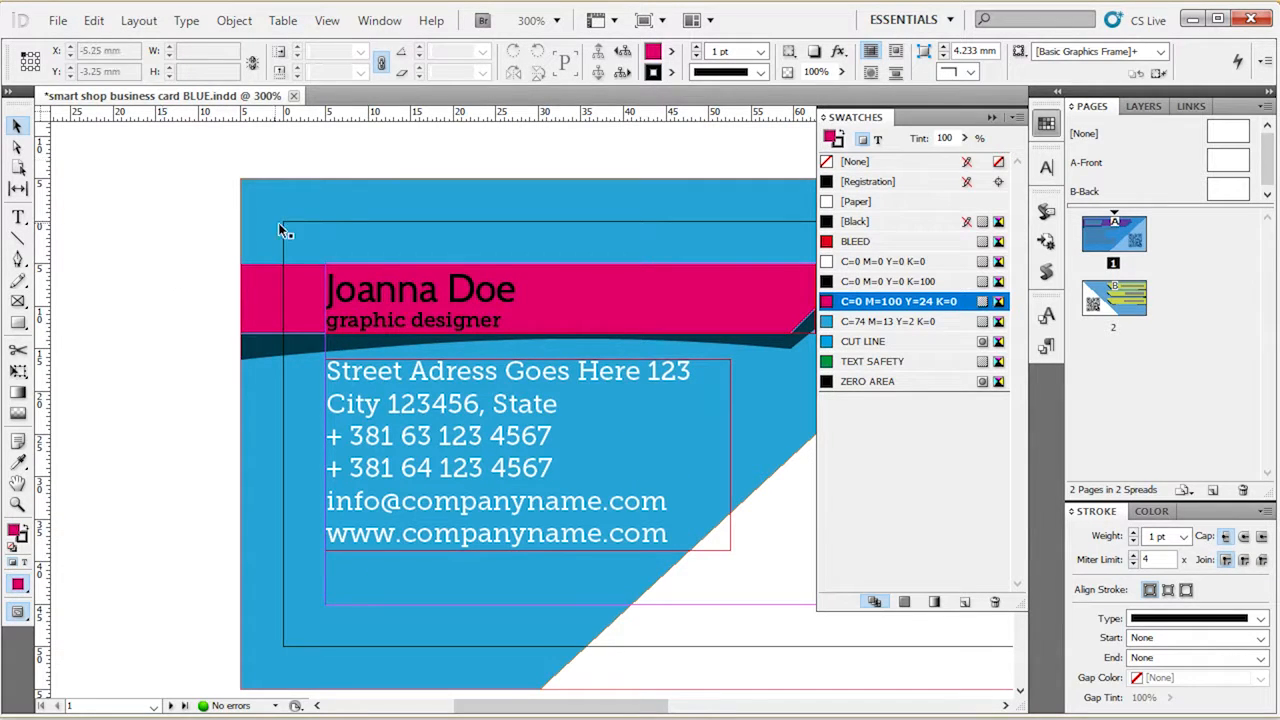
{"action": "scroll", "coordinate": [337, 278], "scroll_direction": "up", "scroll_amount": 3}
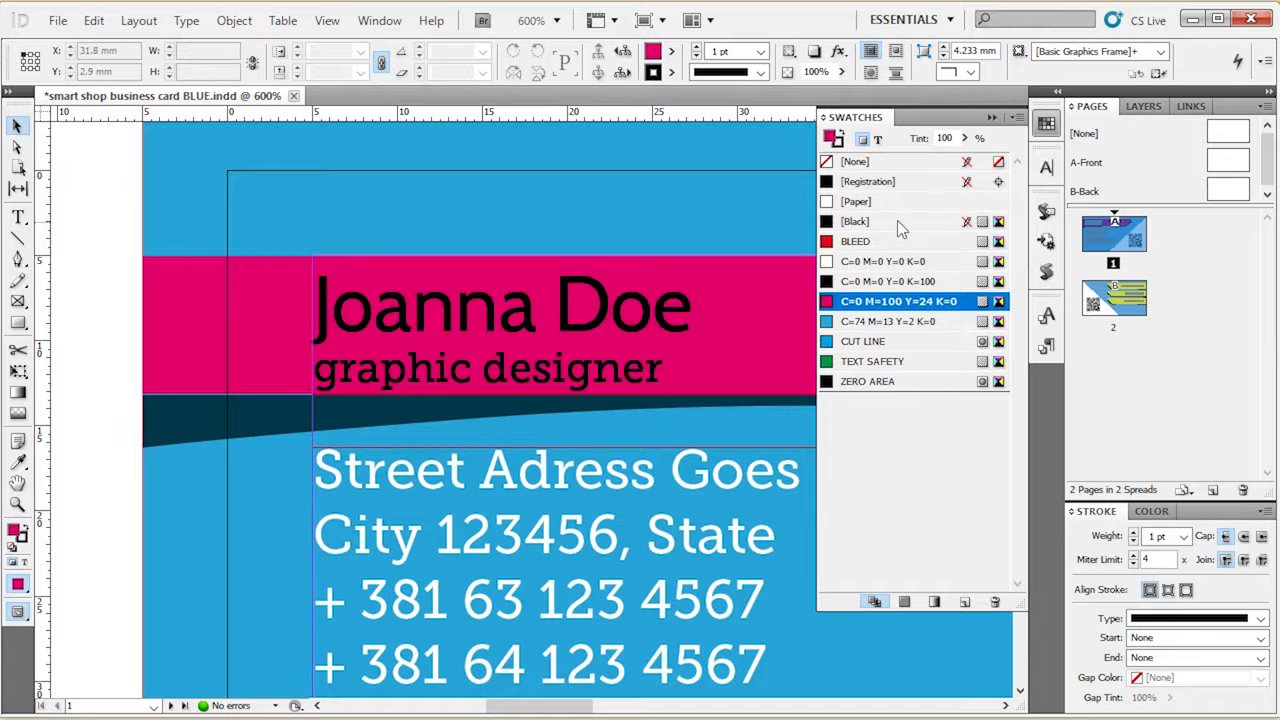
{"action": "left_click", "coordinate": [1046, 125]}
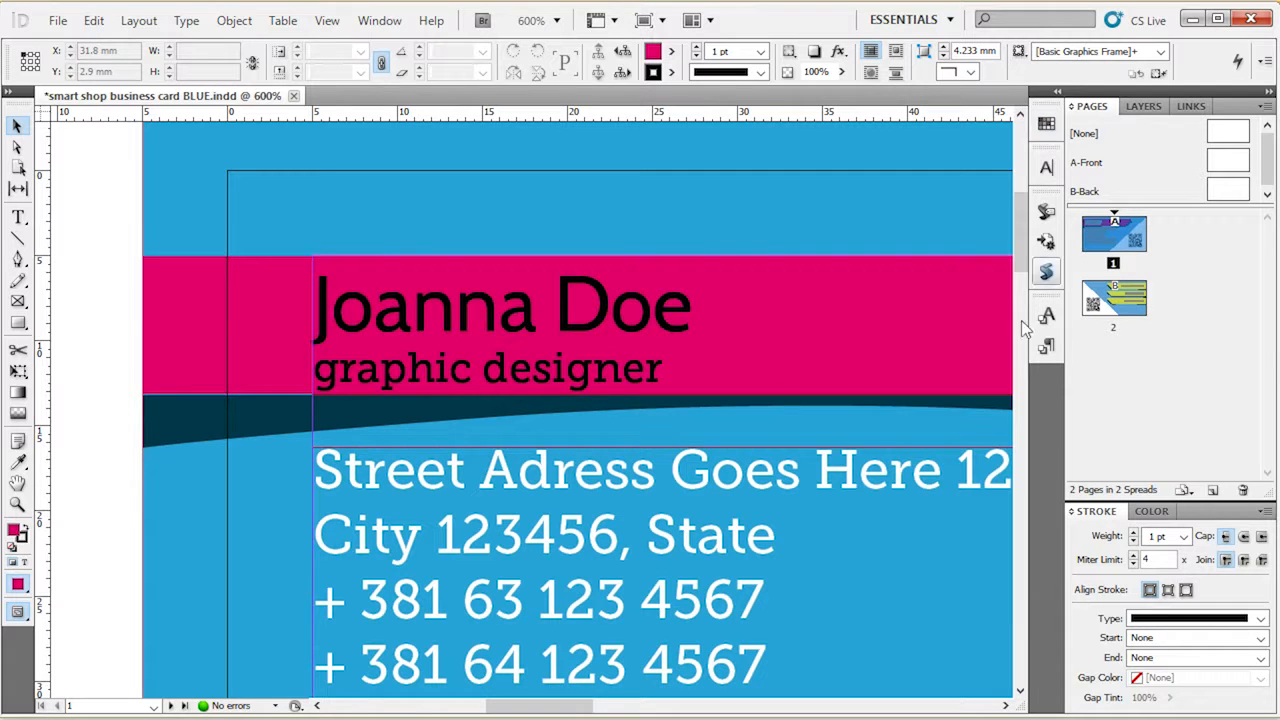
{"action": "left_click", "coordinate": [399, 320]}
{"action": "double_click", "coordinate": [399, 320]}
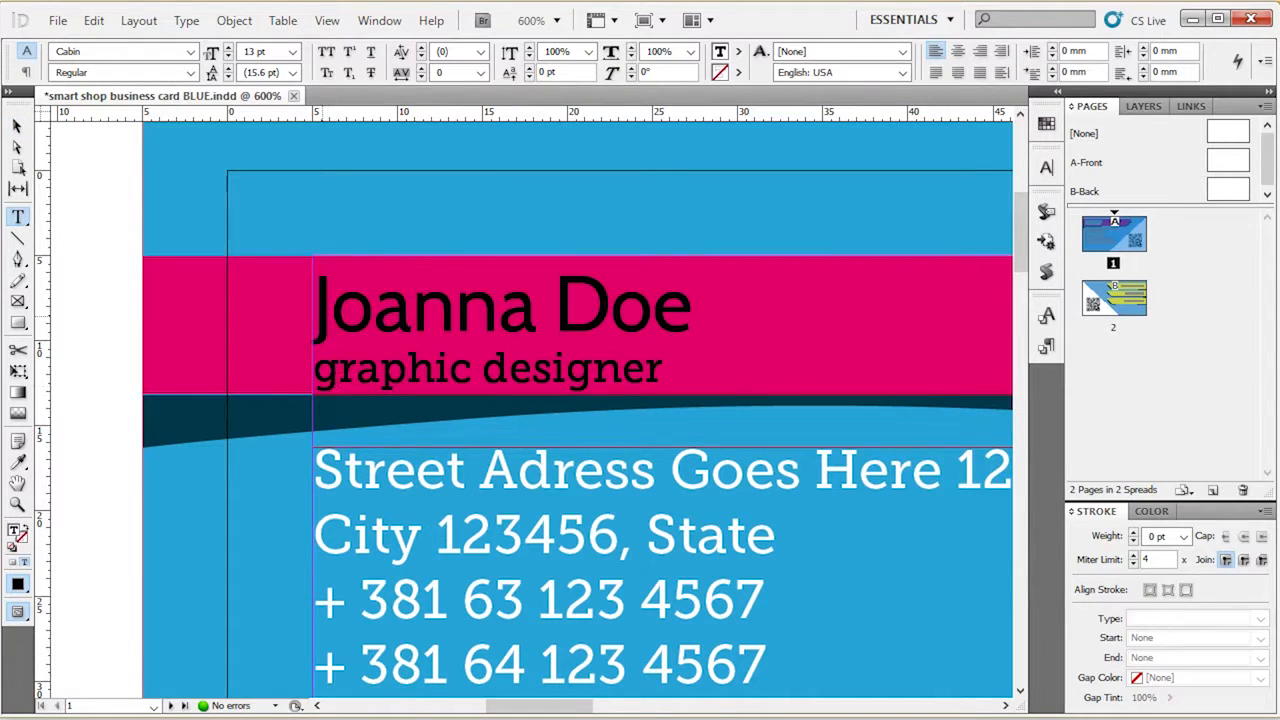
{"action": "left_click_drag", "start_coordinate": [314, 305], "coordinate": [820, 318]}
{"action": "left_click_drag", "start_coordinate": [687, 318], "coordinate": [572, 310]}
{"action": "type", "text": "S"}
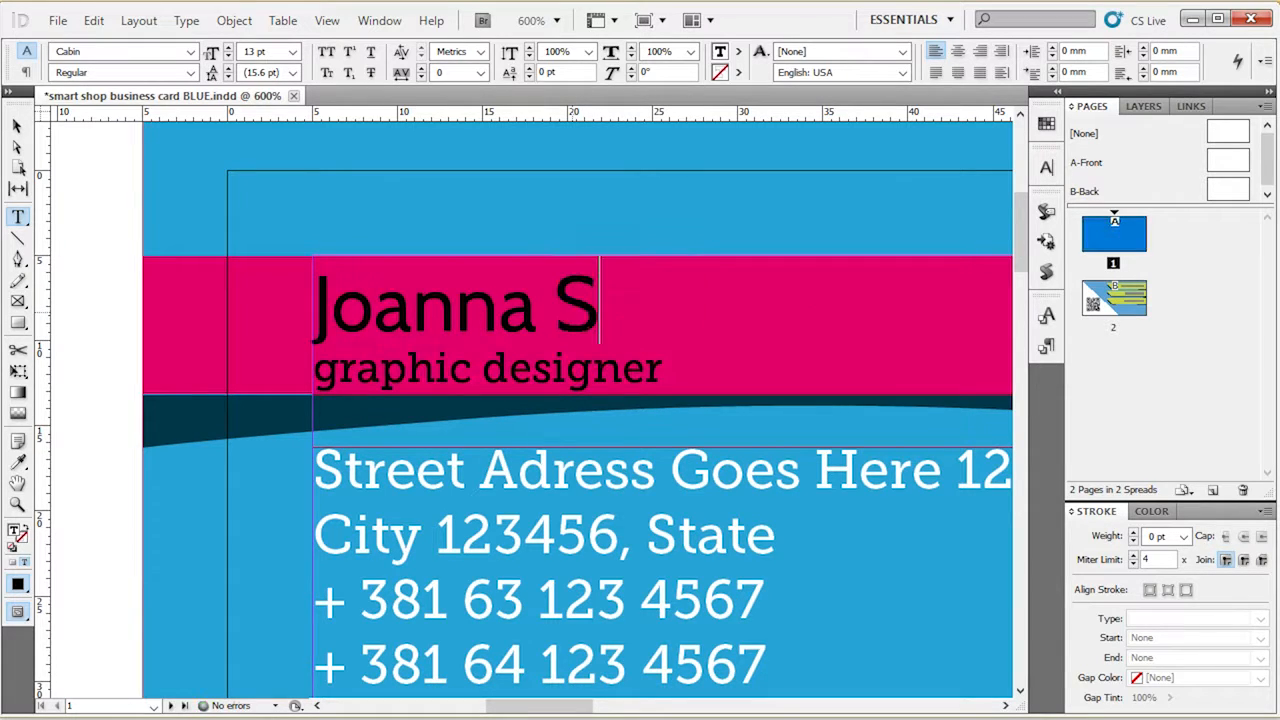
{"action": "type", "text": "mith"}
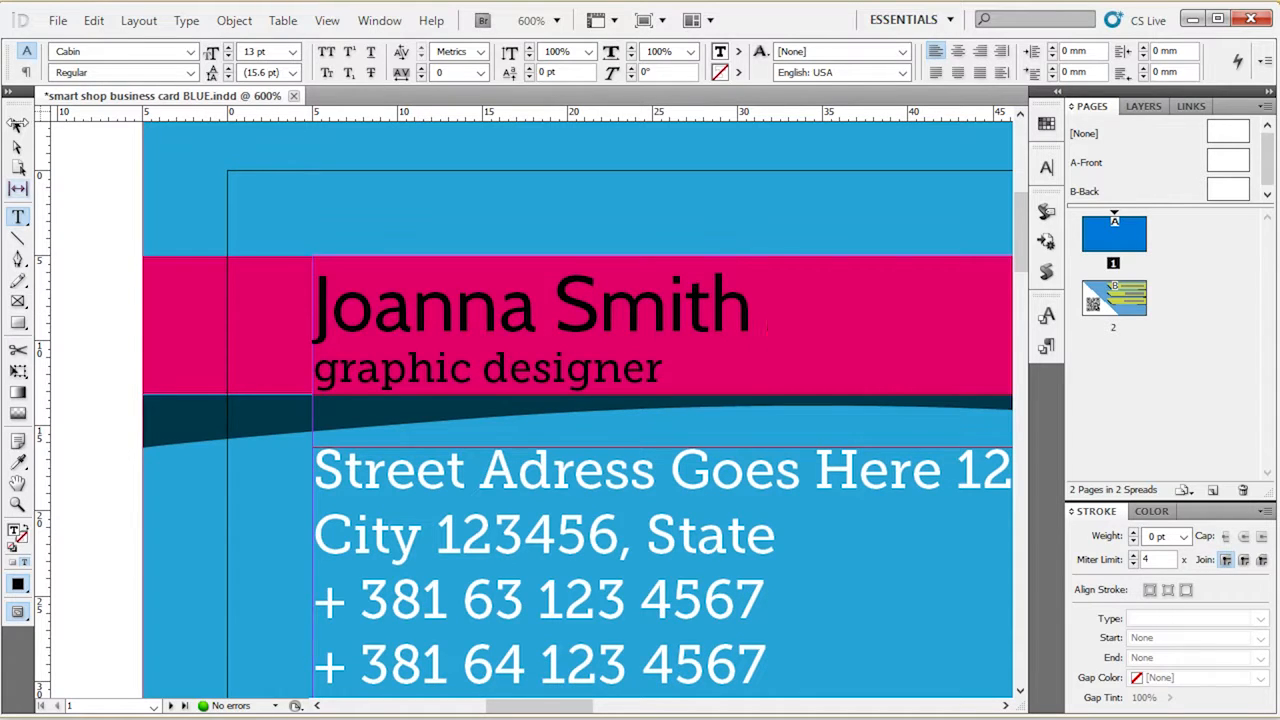
{"action": "left_click", "coordinate": [17, 124]}
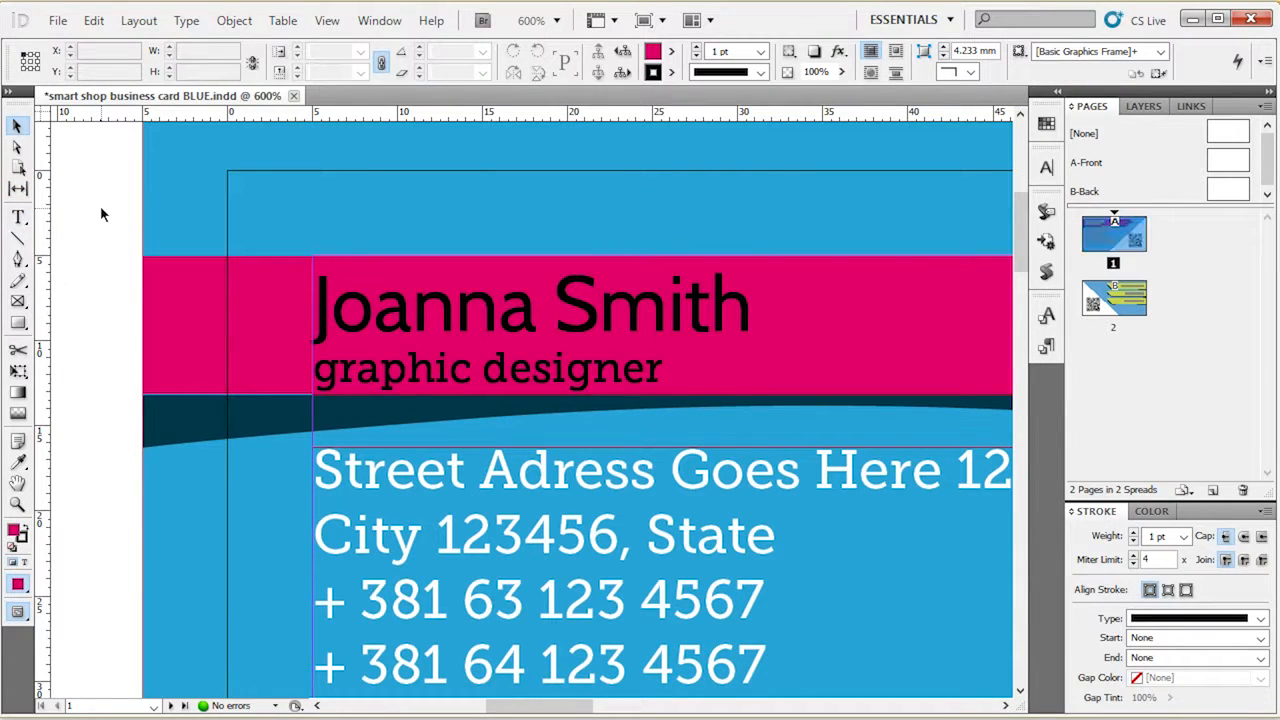
Step: Examine the character formatting of the full name line on the pink banner by selecting its text
{"action": "key", "text": "t"}
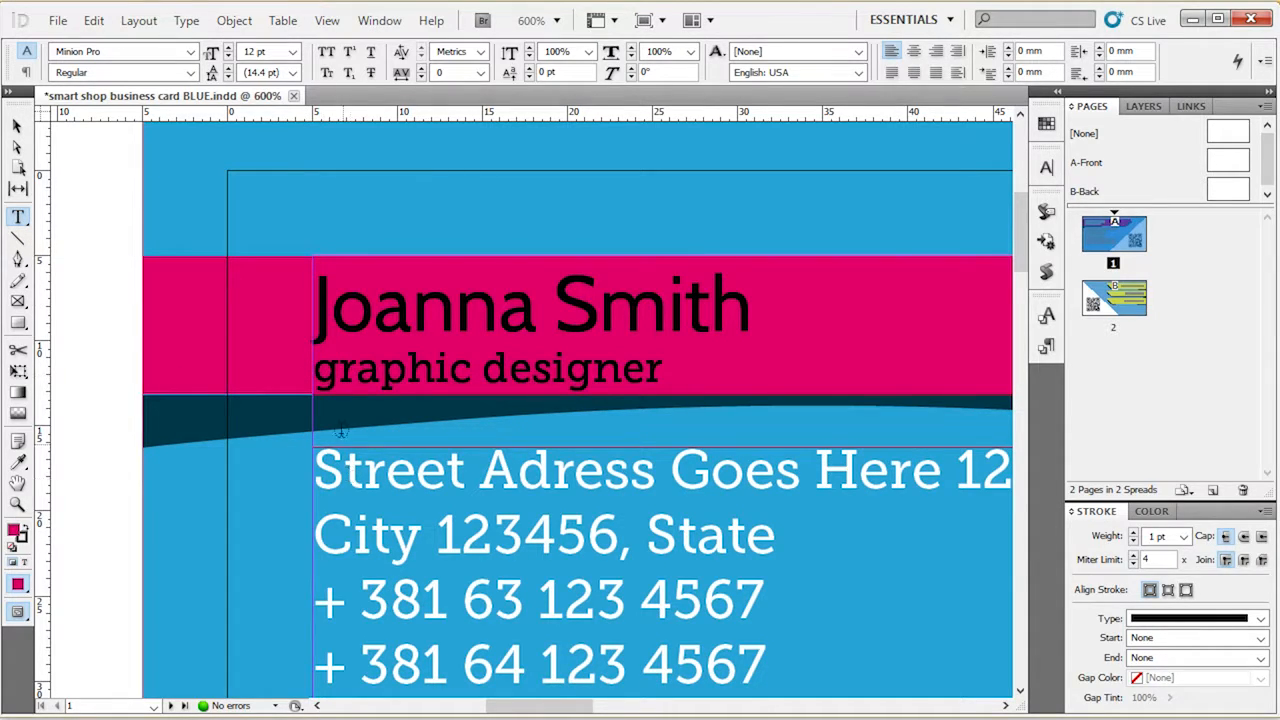
{"action": "left_click_drag", "start_coordinate": [316, 300], "coordinate": [754, 305]}
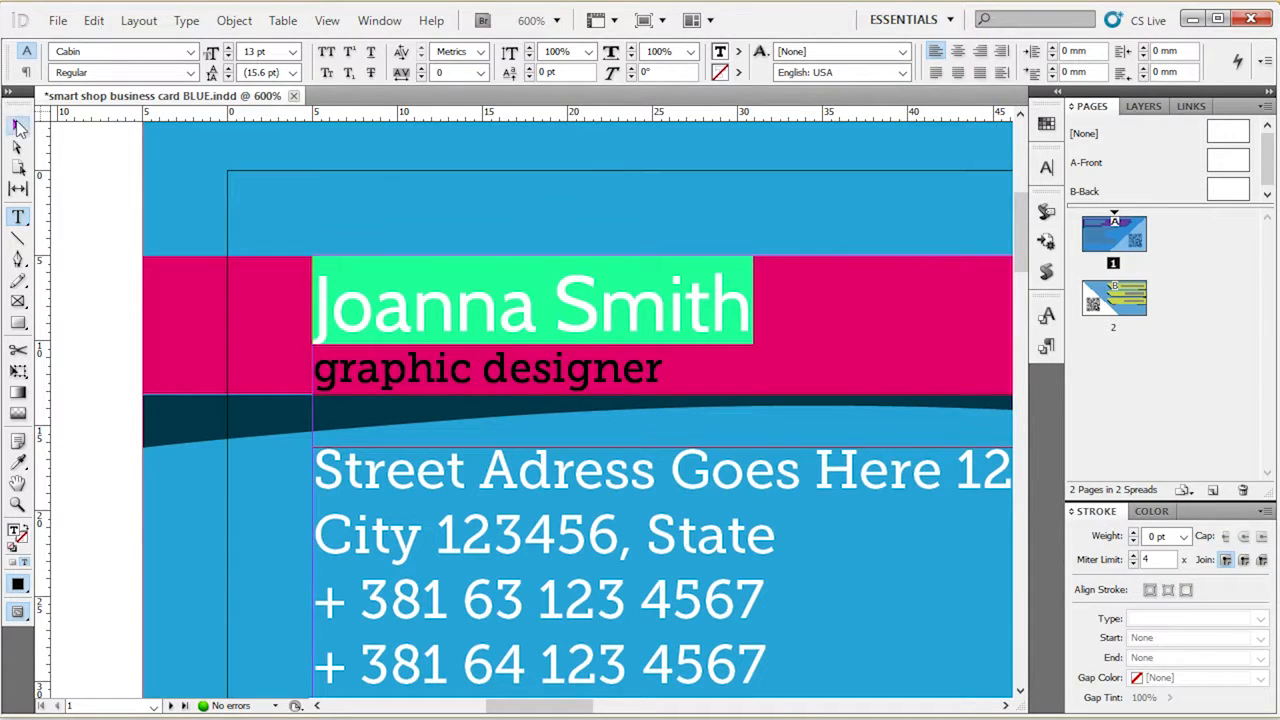
{"action": "left_click", "coordinate": [16, 125]}
{"action": "left_click", "coordinate": [125, 258]}
Step: Select the name frame on the front page's pink banner and display the Character formatting controls
{"action": "scroll", "coordinate": [590, 273], "scroll_direction": "down", "scroll_amount": 2}
{"action": "left_click", "coordinate": [575, 260]}
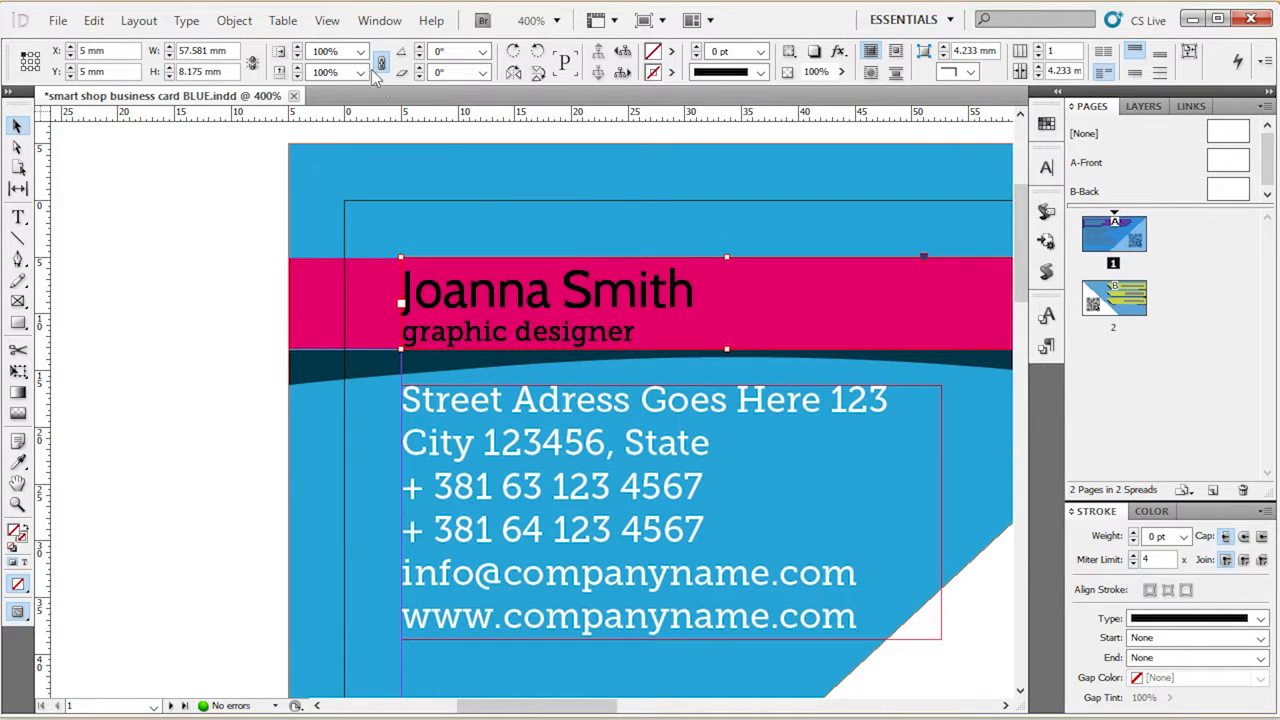
{"action": "left_click", "coordinate": [370, 24]}
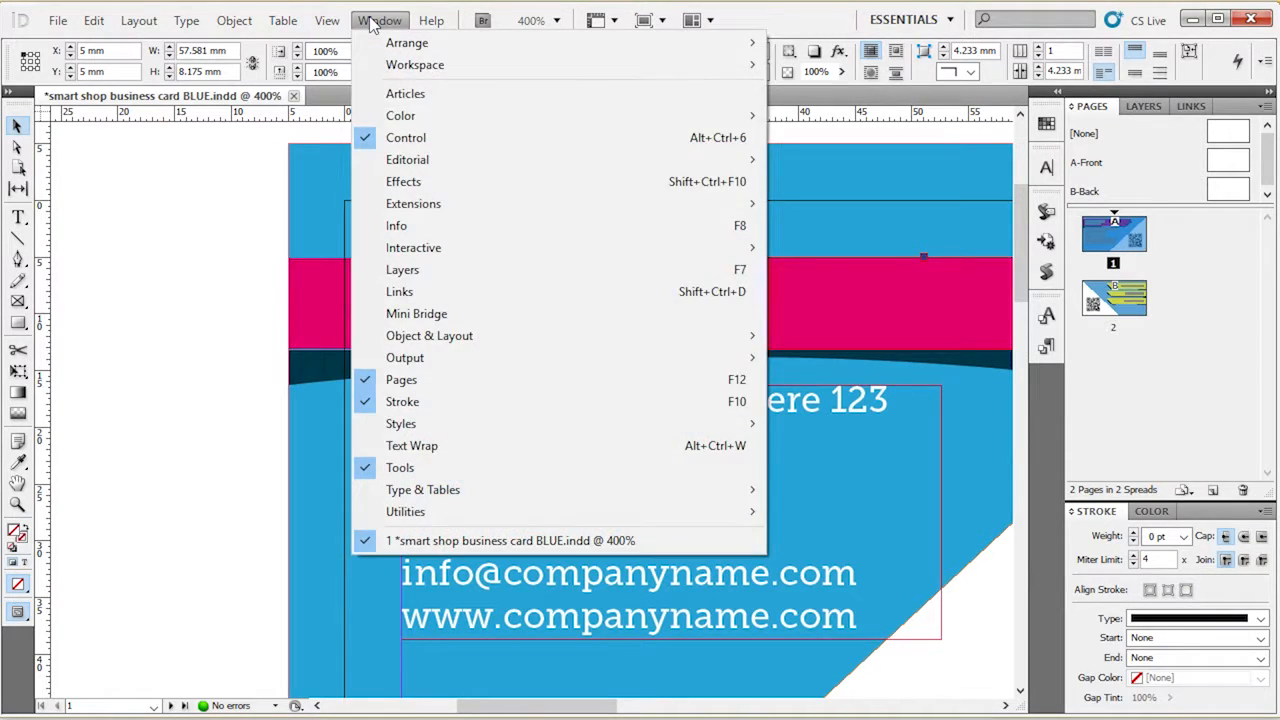
{"action": "mouse_move", "coordinate": [483, 486]}
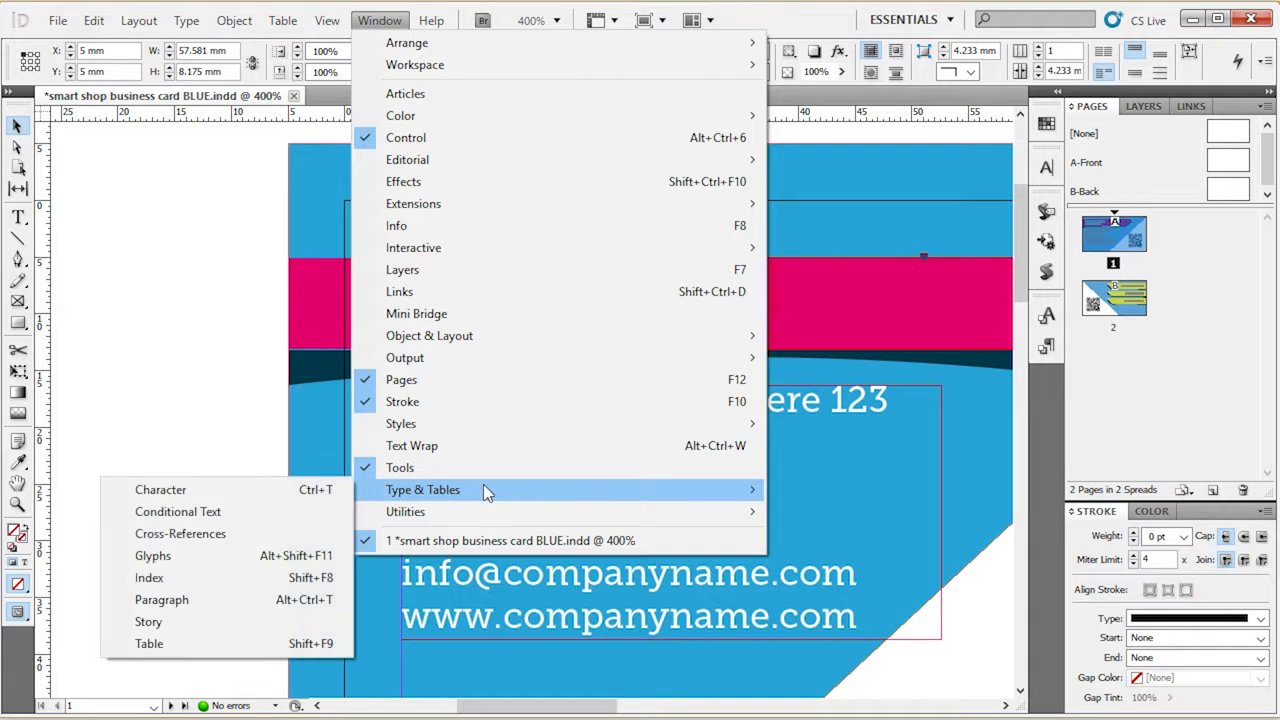
{"action": "left_click", "coordinate": [243, 488]}
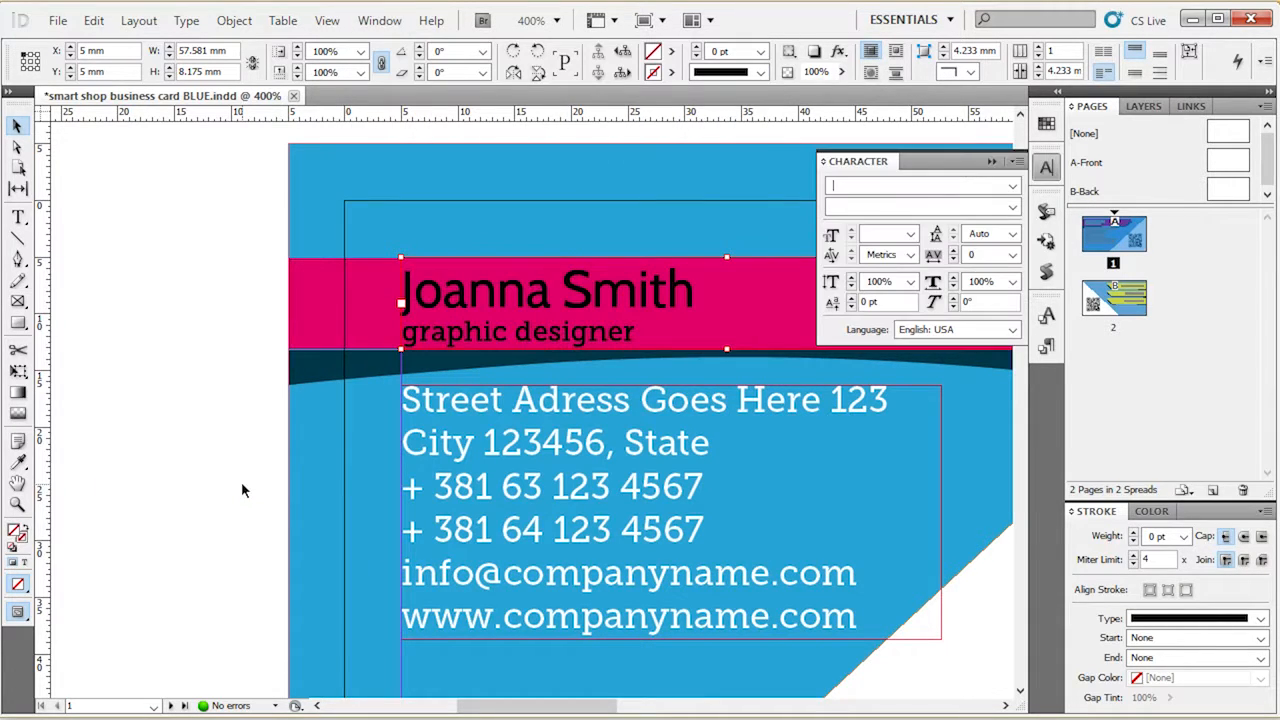
Step: Select the full name line on the pink banner and set its font to Calibri
{"action": "double_click", "coordinate": [548, 300]}
{"action": "left_click", "coordinate": [403, 290]}
{"action": "left_click_drag", "start_coordinate": [403, 290], "coordinate": [695, 293]}
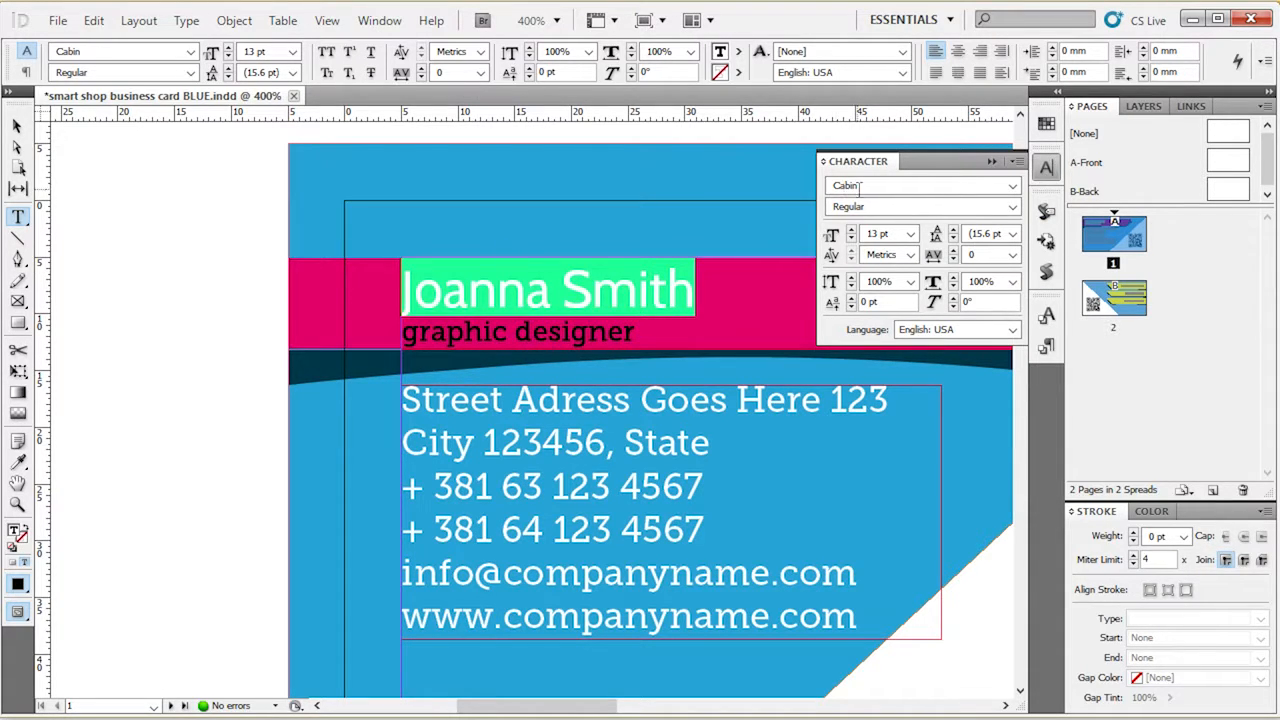
{"action": "left_click", "coordinate": [1012, 188]}
{"action": "key", "text": "Down"}
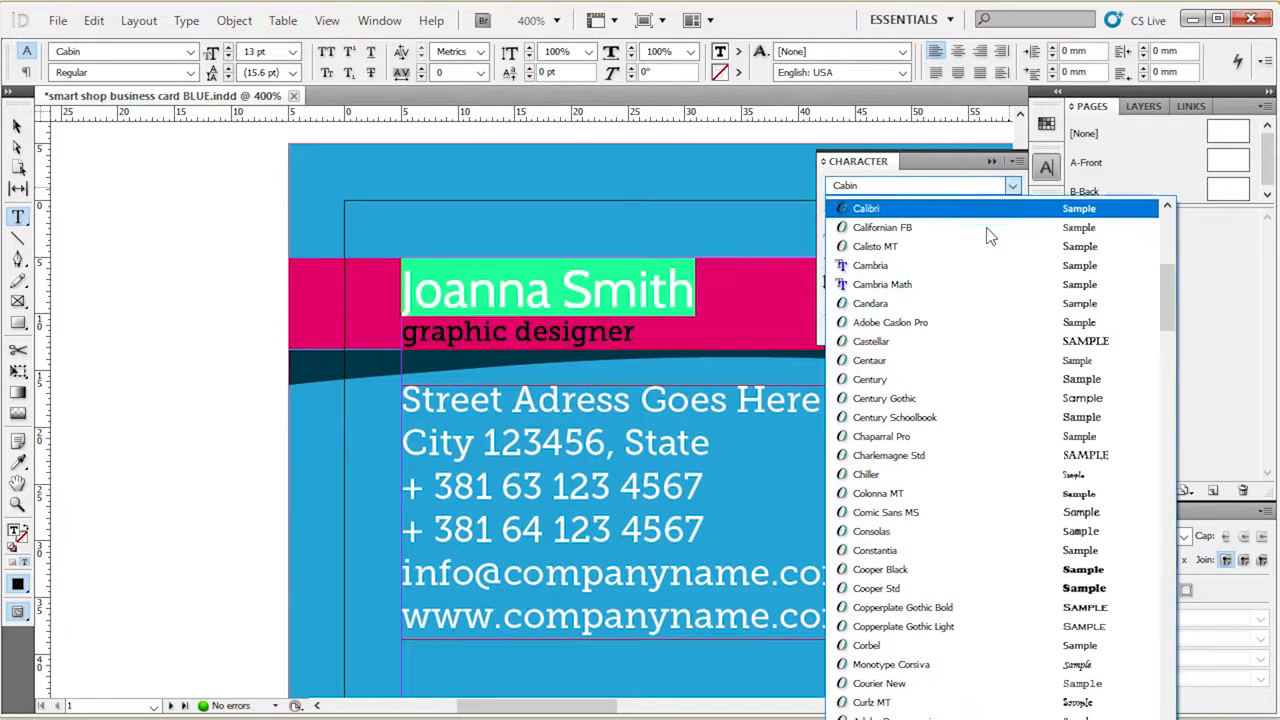
{"action": "key", "text": "Return"}
Step: Try the Bold style on the full name line and settle on Bold Italic
{"action": "left_click", "coordinate": [1013, 207]}
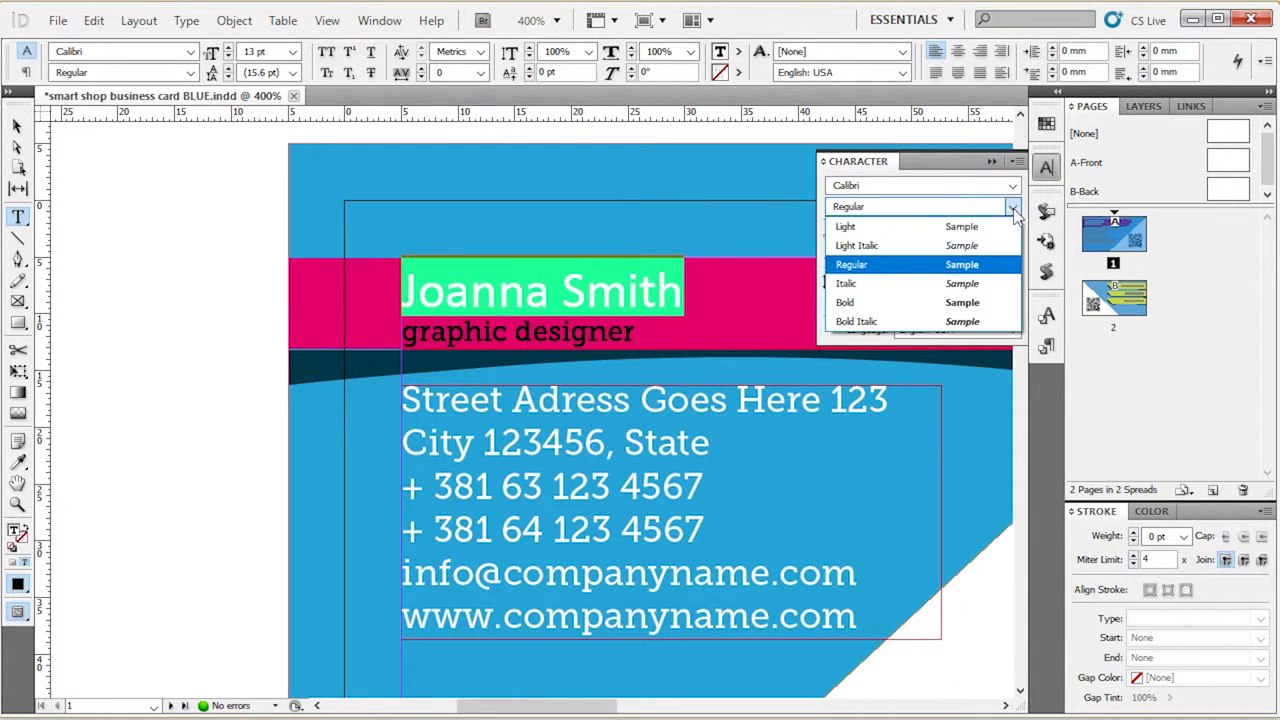
{"action": "left_click", "coordinate": [906, 308]}
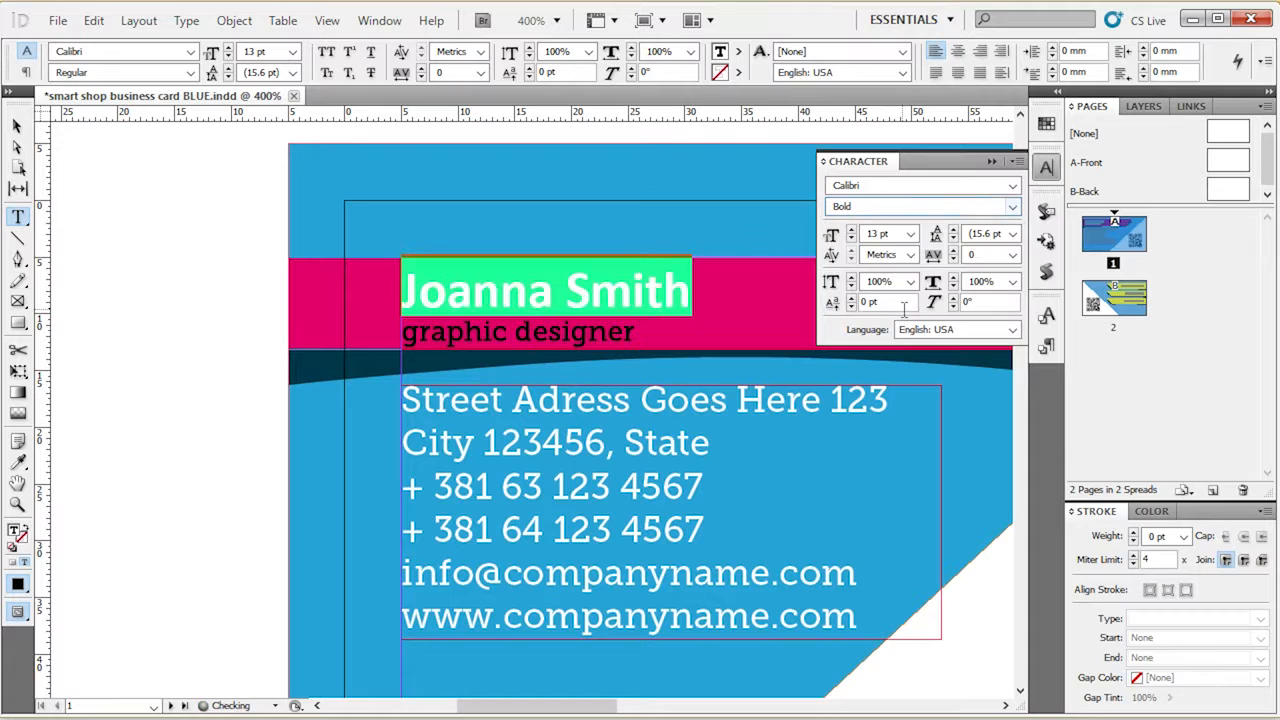
{"action": "left_click", "coordinate": [1012, 208]}
{"action": "left_click", "coordinate": [948, 325]}
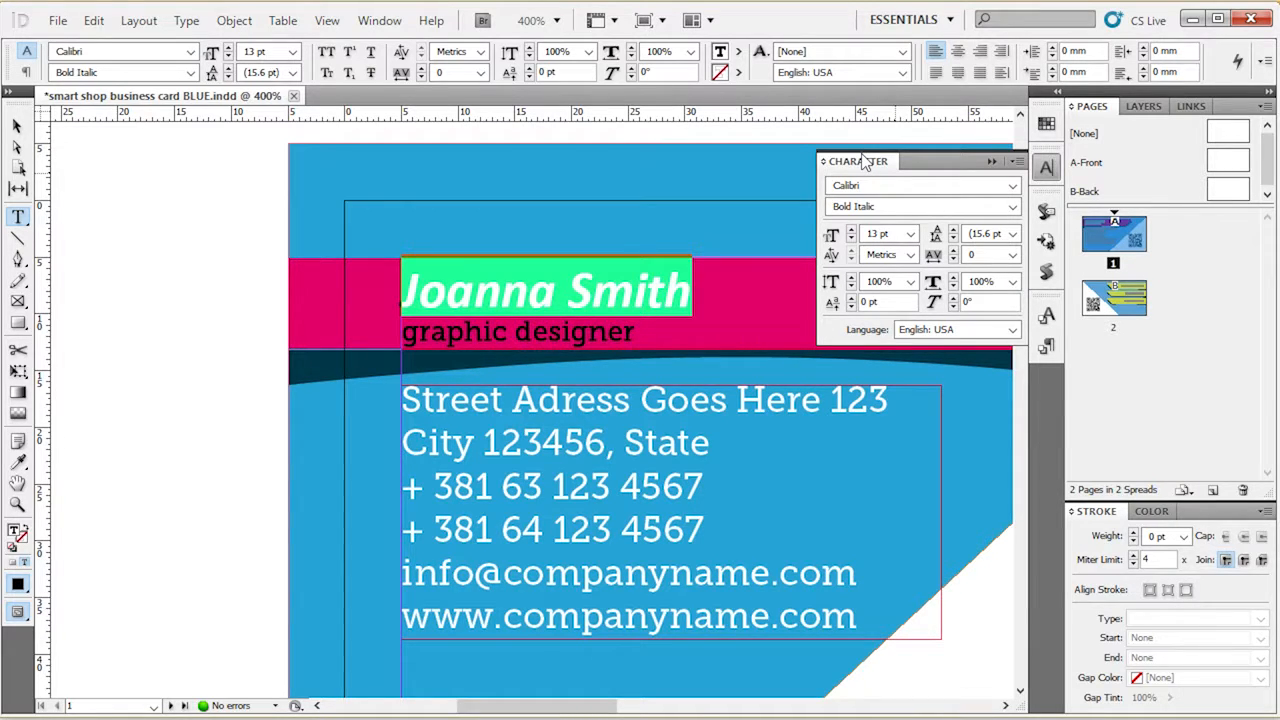
Step: Finish editing the name text, deselect everything and minimise the application window
{"action": "left_click", "coordinate": [17, 126]}
{"action": "left_click", "coordinate": [160, 262]}
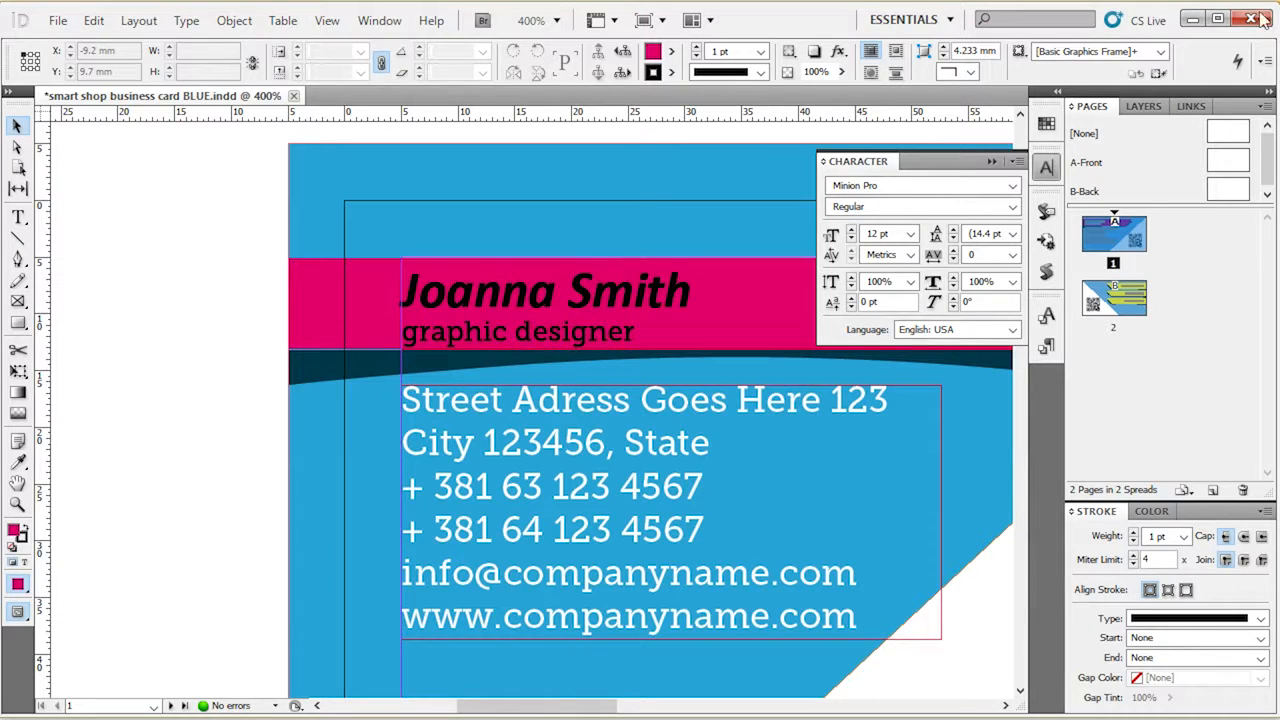
{"action": "left_click", "coordinate": [1198, 19]}
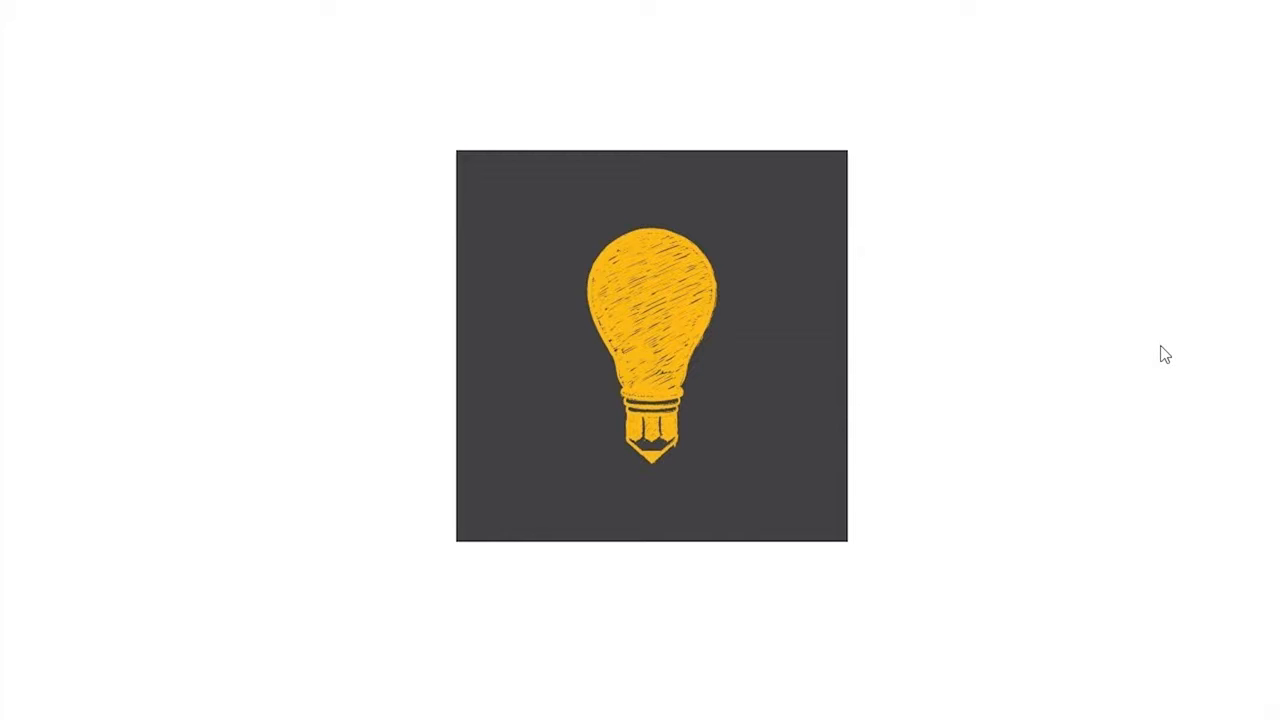